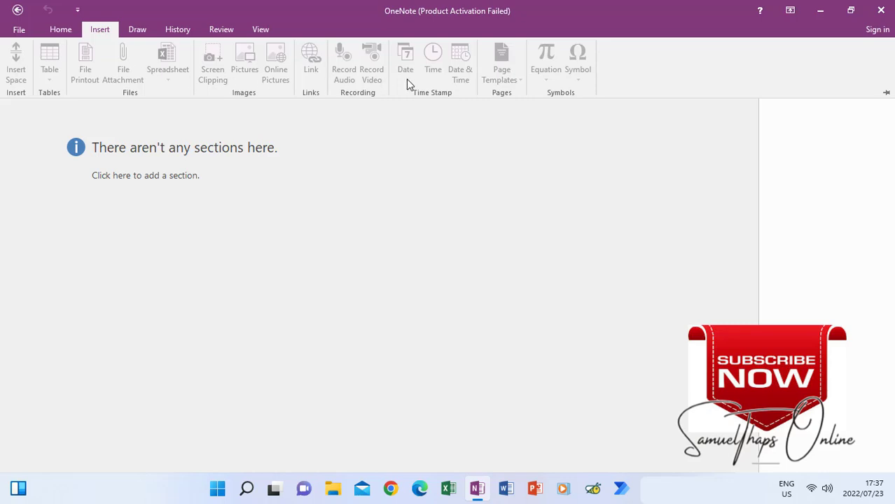
# Step: Close the ribbon menus and add New Section 1 with its blank page dated 23 July 2022
pyautogui.click(342, 146)
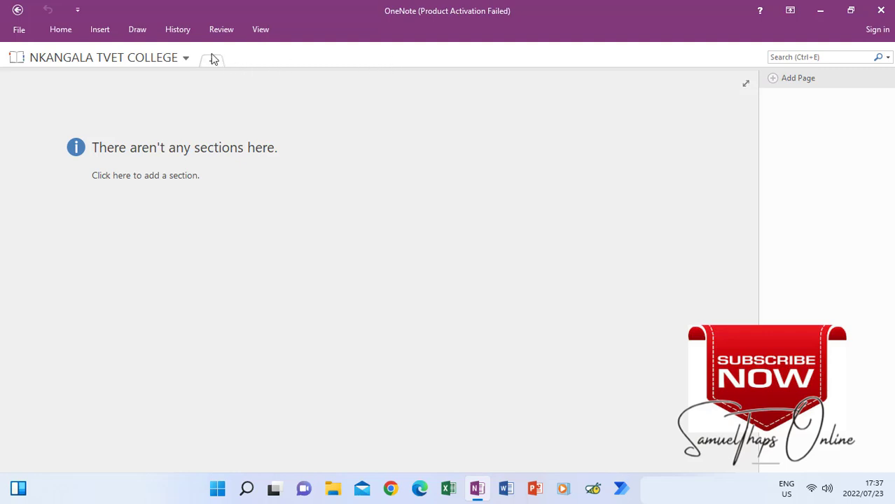
pyautogui.click(73, 34)
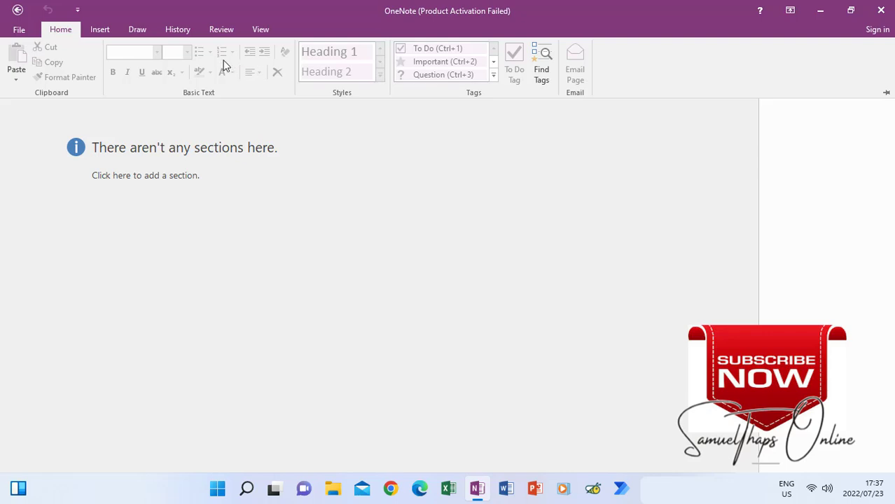
pyautogui.click(304, 148)
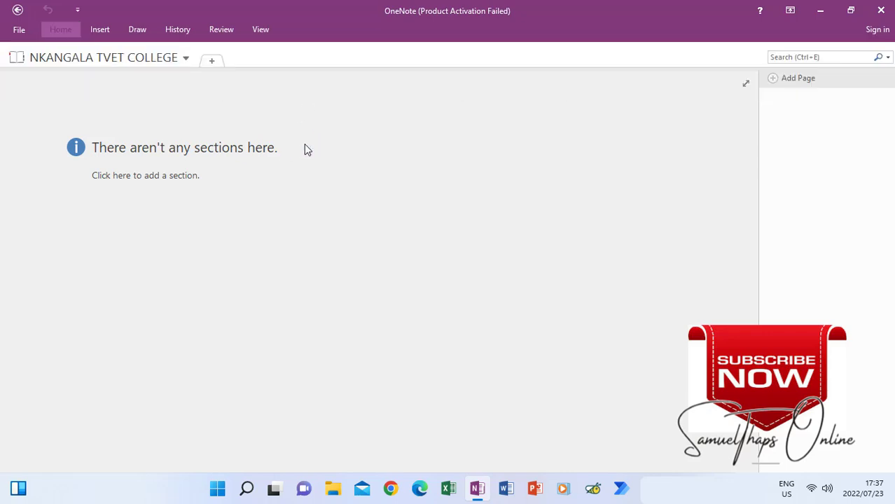
pyautogui.click(213, 63)
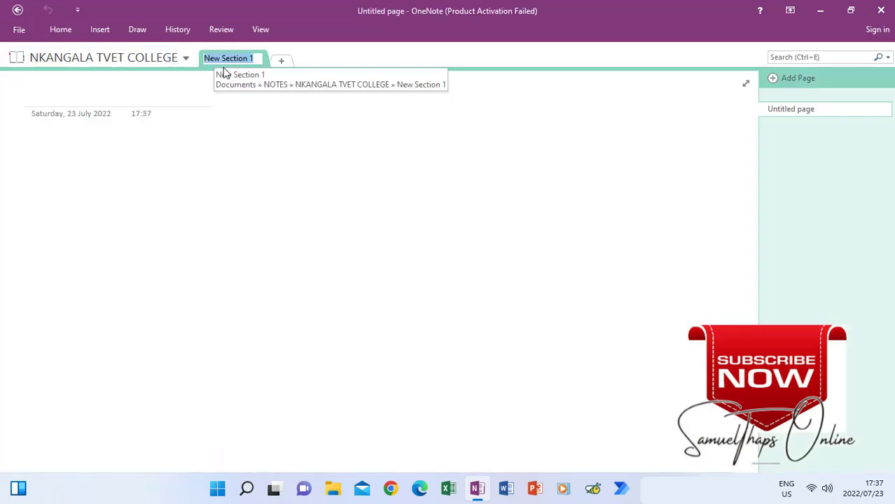
pyautogui.click(100, 29)
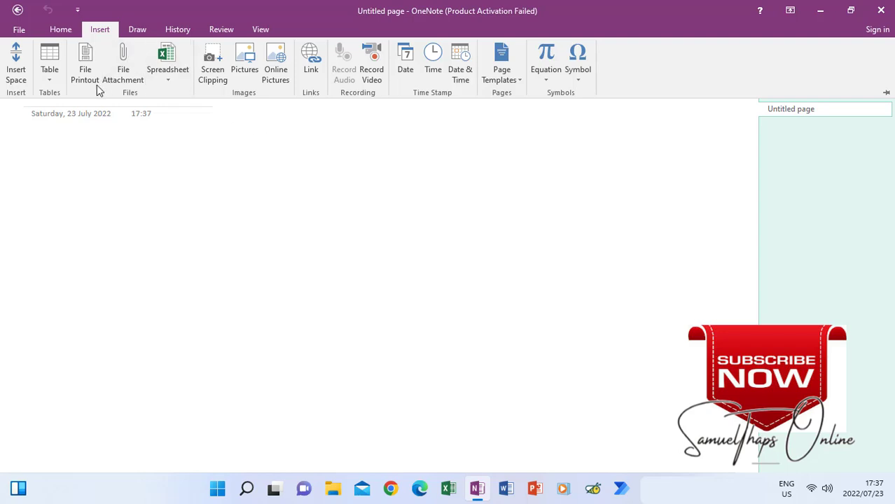
pyautogui.click(226, 194)
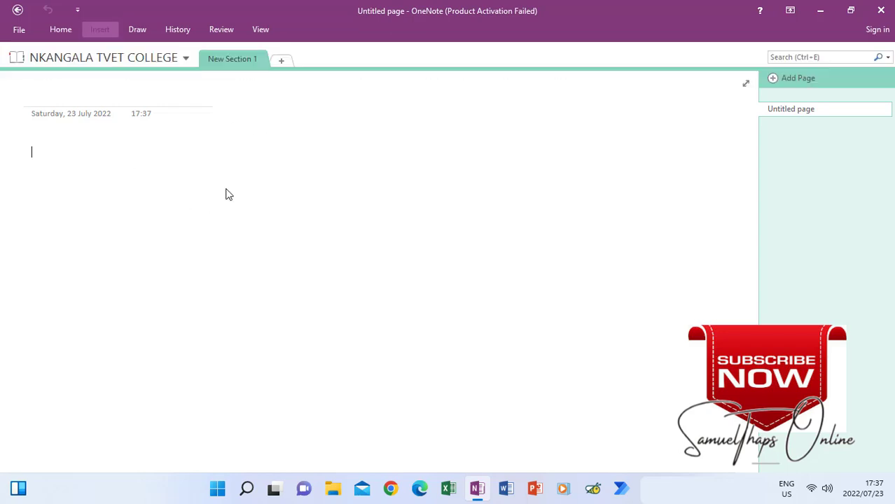
# Step: Rename New Section 1 to MIDDELBURG
pyautogui.rightClick(230, 63)
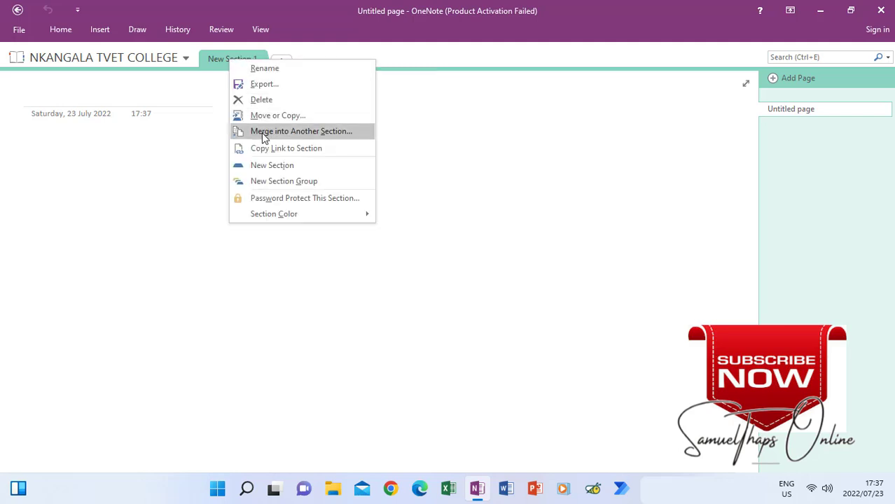
pyautogui.click(266, 70)
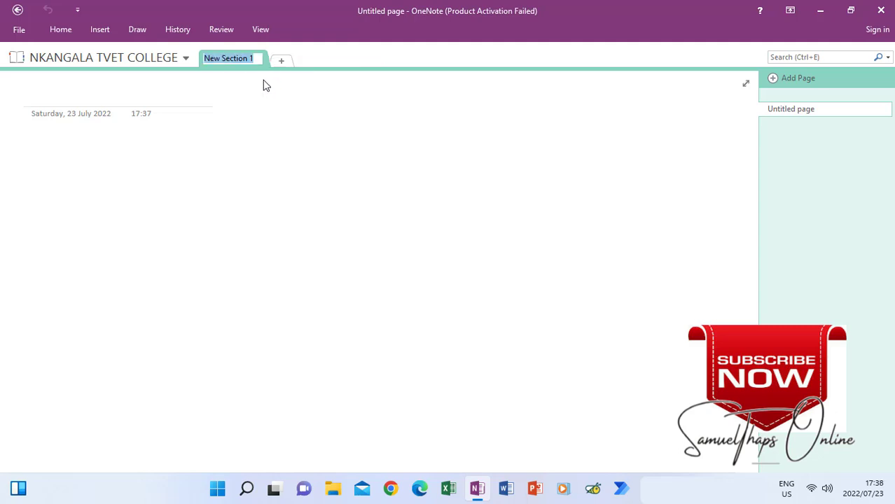
pyautogui.write('MIDDEL')
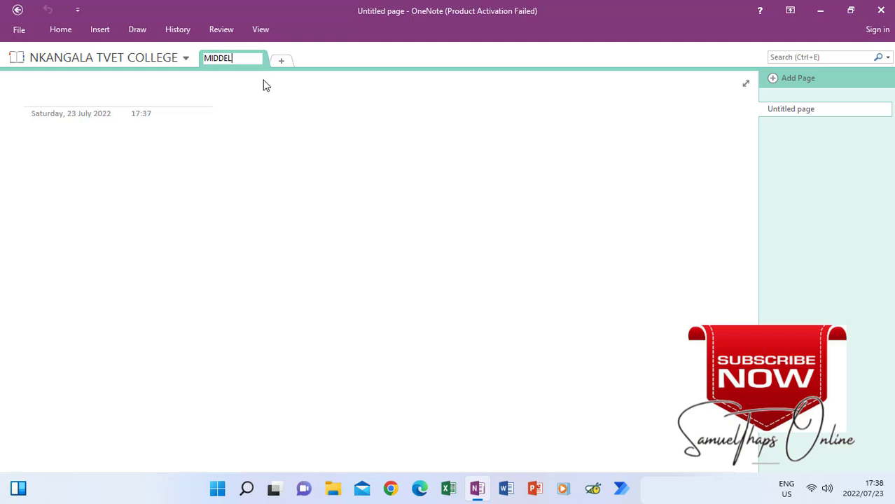
pyautogui.write('BURG')
# Step: Add four new sections named WITBANK, CN MAHLANGU, MPONDOZANKOMO and WATERVAL BOVEN
pyautogui.click(283, 61)
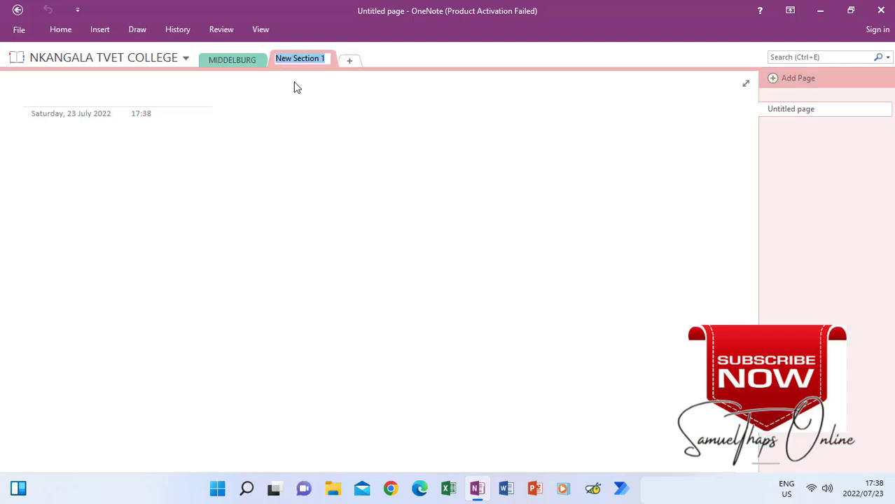
pyautogui.write('WITBAN')
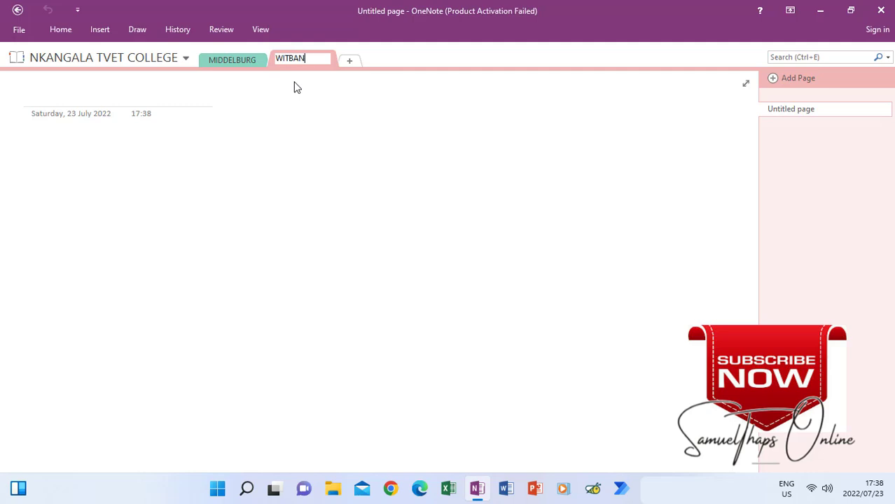
pyautogui.write('K')
pyautogui.click(353, 63)
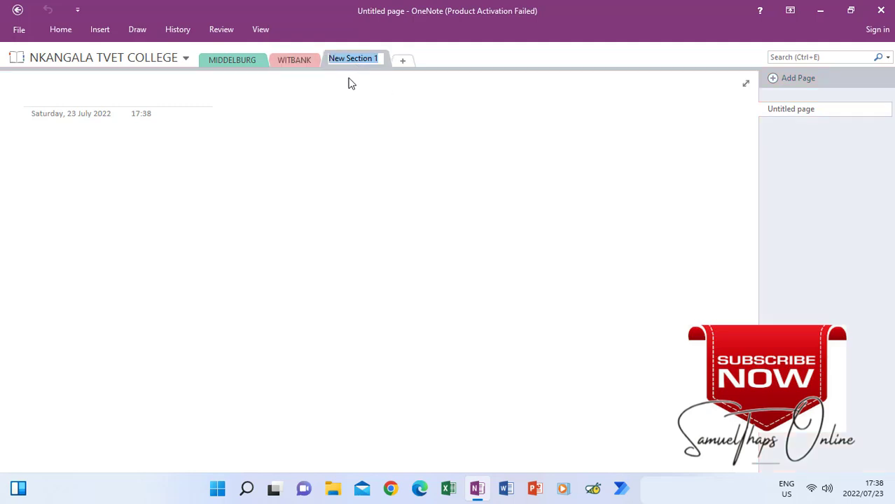
pyautogui.write('CN')
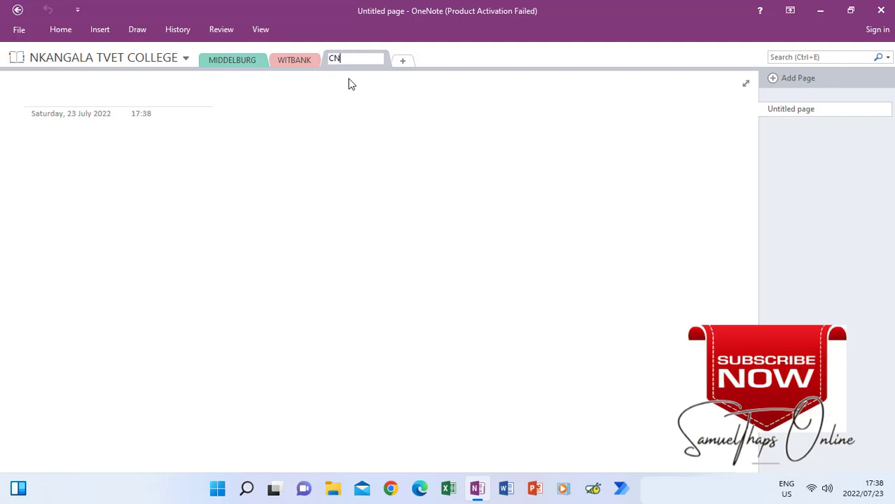
pyautogui.write(' MAHLANGU')
pyautogui.click(403, 62)
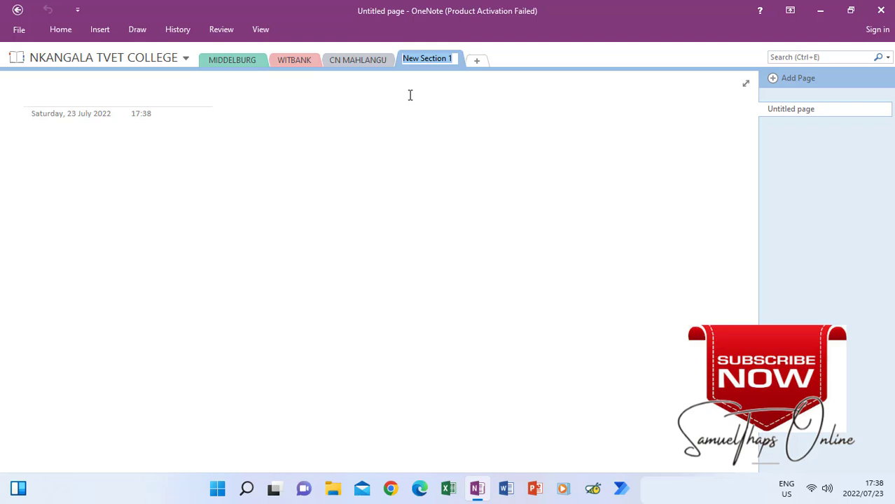
pyautogui.write('MPON')
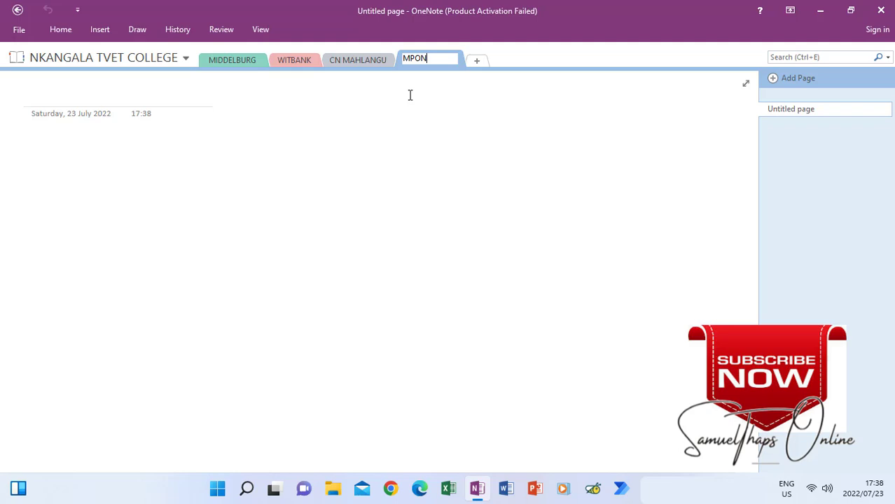
pyautogui.write('DOZANKOMO')
pyautogui.press('Return')
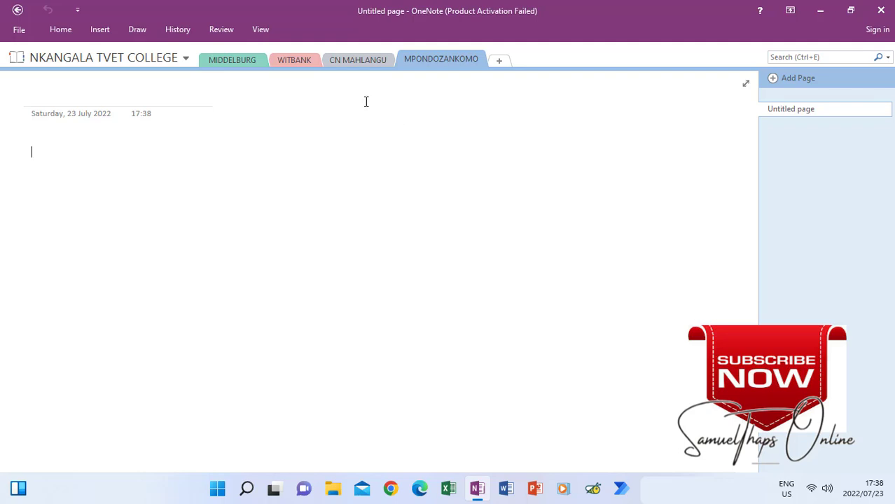
pyautogui.click(497, 62)
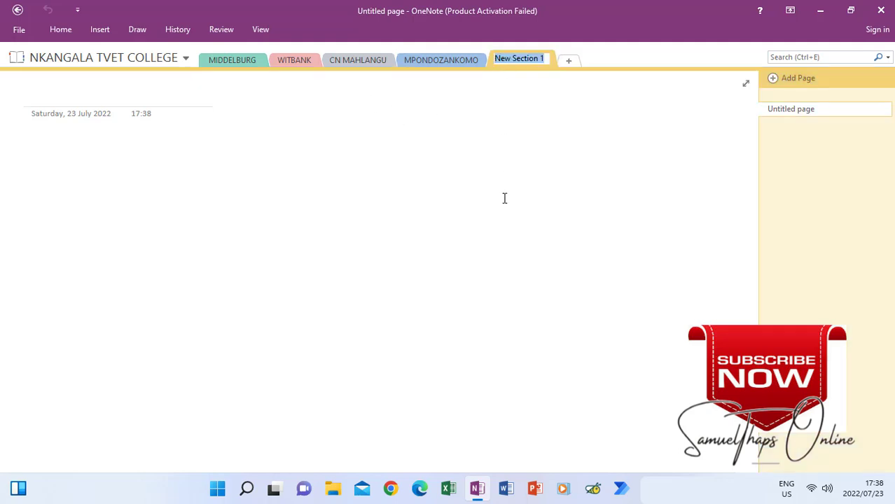
pyautogui.write('WATERVA')
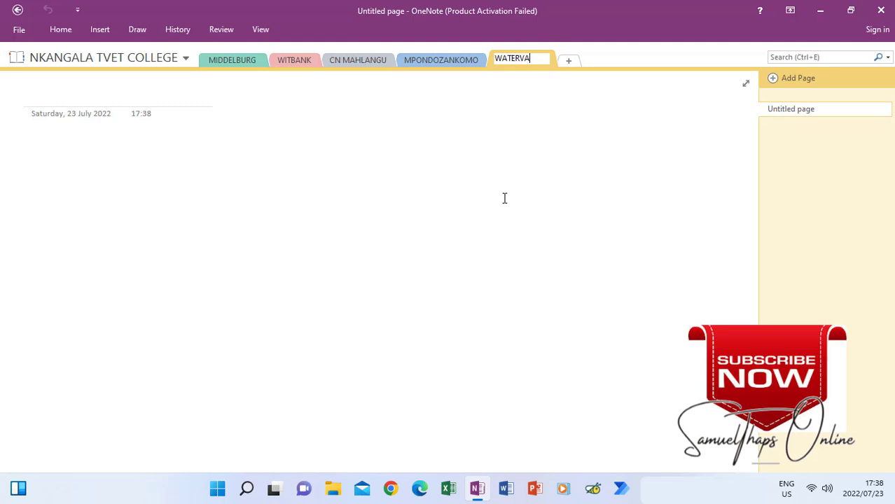
pyautogui.write('L BOVEN')
pyautogui.press('Return')
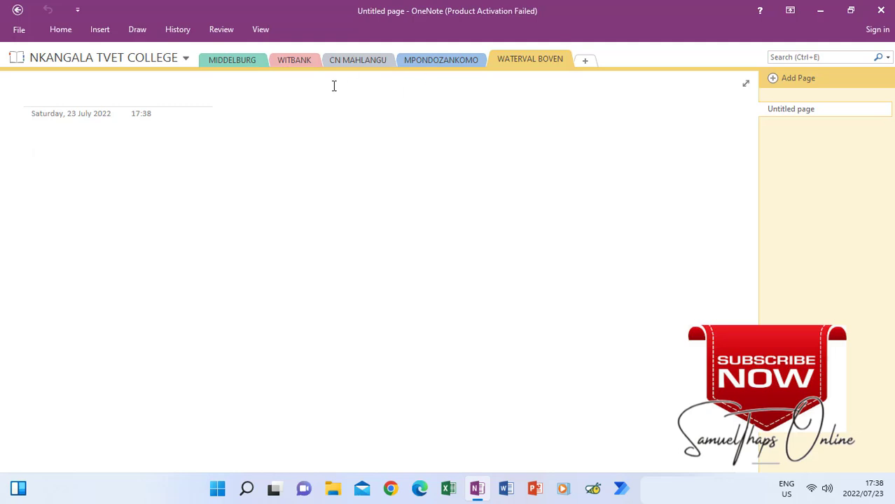
pyautogui.click(100, 29)
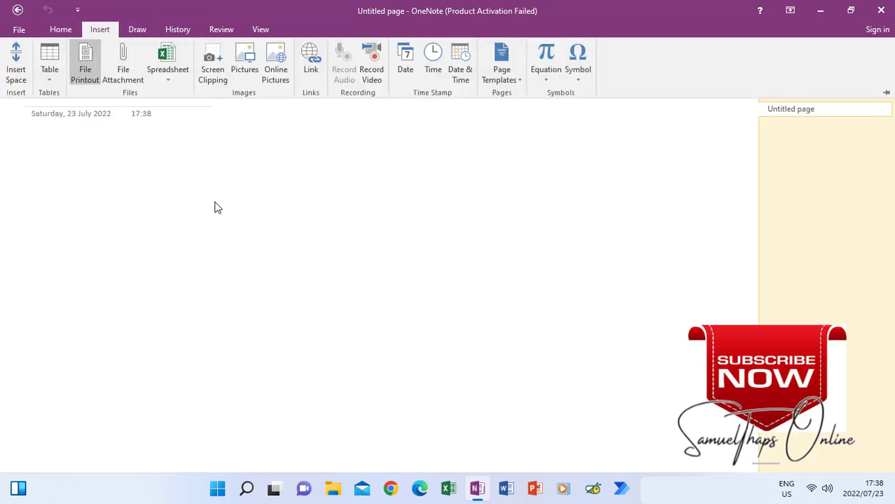
pyautogui.click(319, 266)
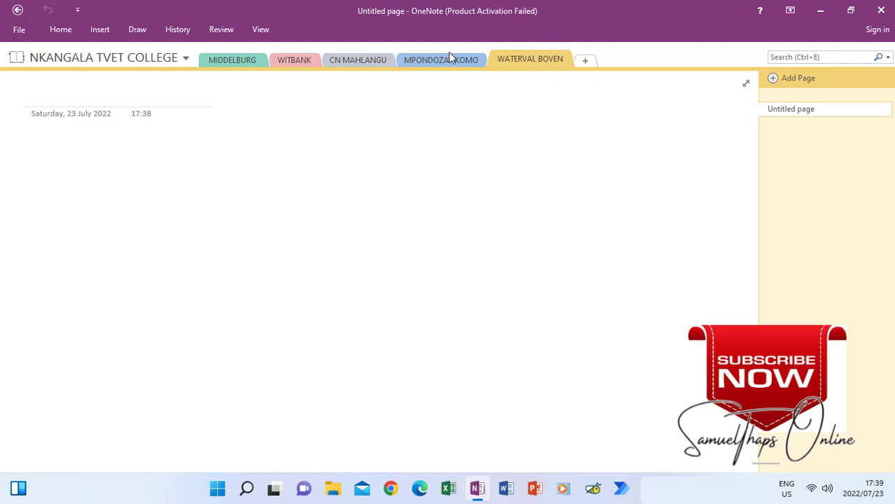
# Step: Switch to the MIDDELBURG section and show the Insert options for its blank page
pyautogui.click(228, 62)
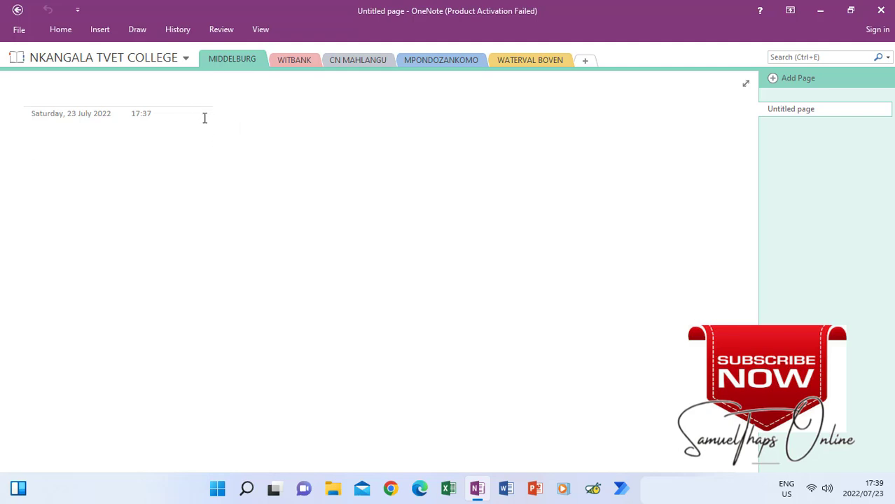
pyautogui.click(101, 30)
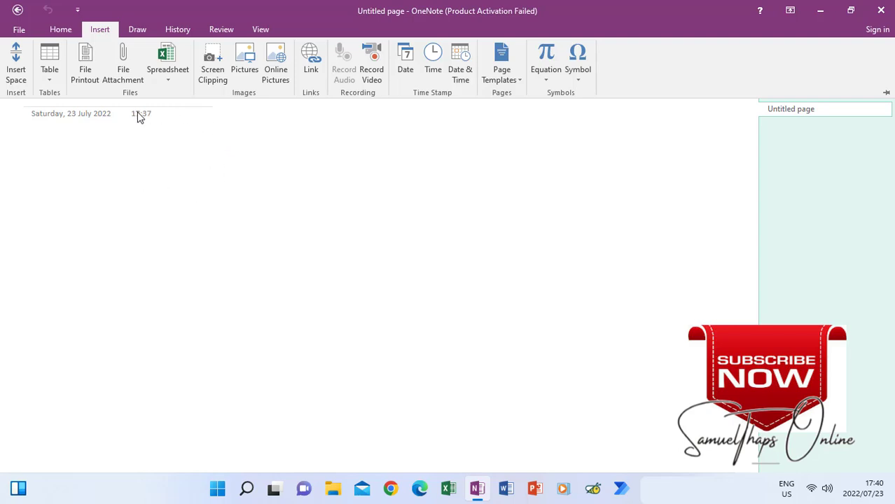
# Step: Start inserting a file printout and browse the Documents folder for the document
pyautogui.click(85, 72)
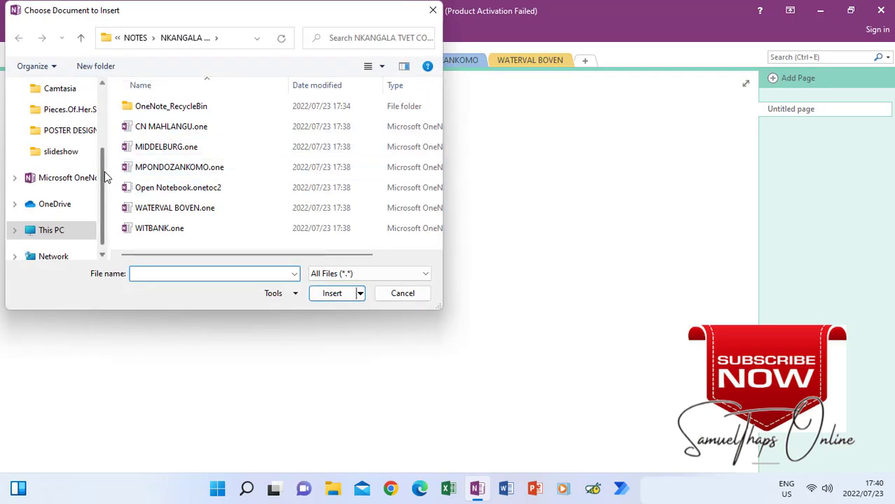
pyautogui.moveTo(104, 176); pyautogui.dragTo(101, 110)
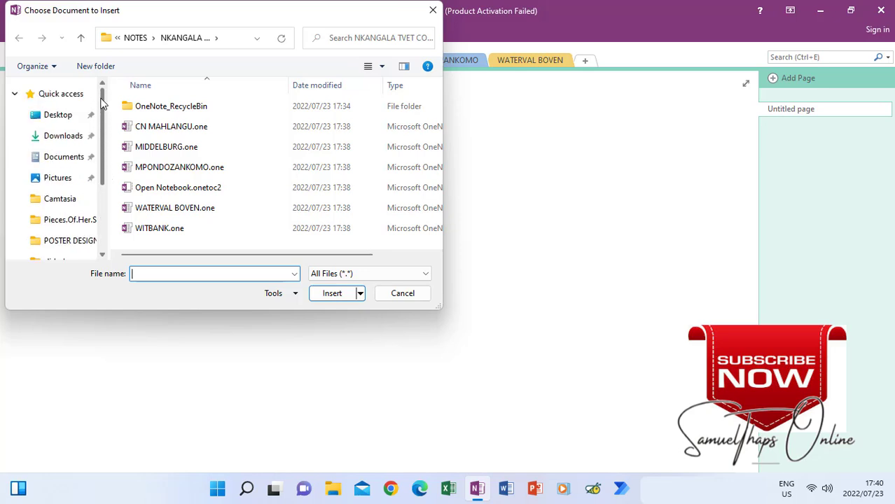
pyautogui.click(68, 158)
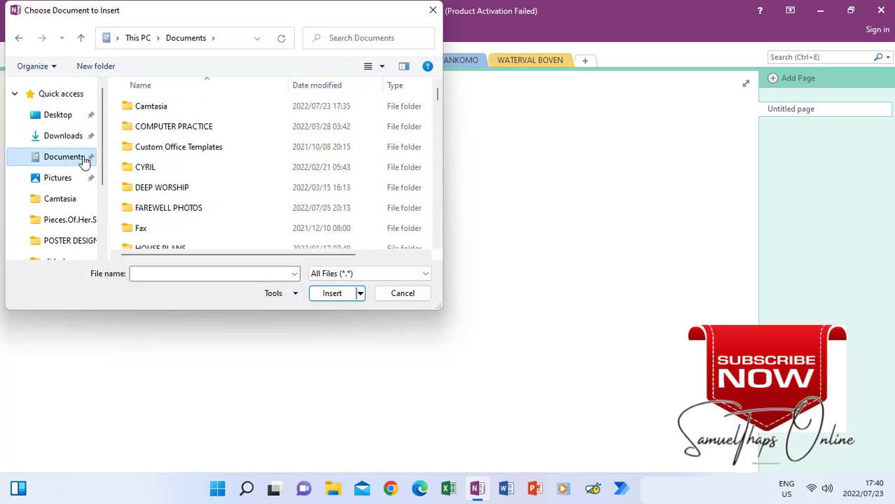
pyautogui.scroll(-8, 189, 222)
pyautogui.scroll(-7, 198, 233)
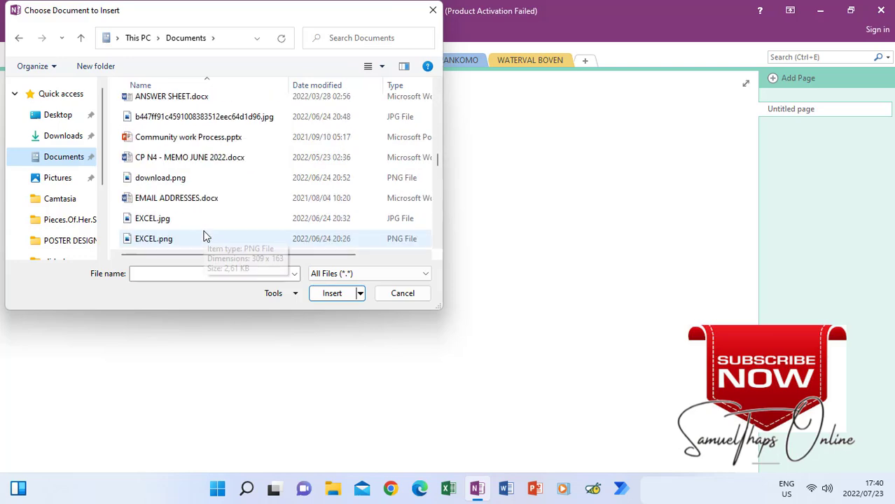
pyautogui.scroll(4, 203, 235)
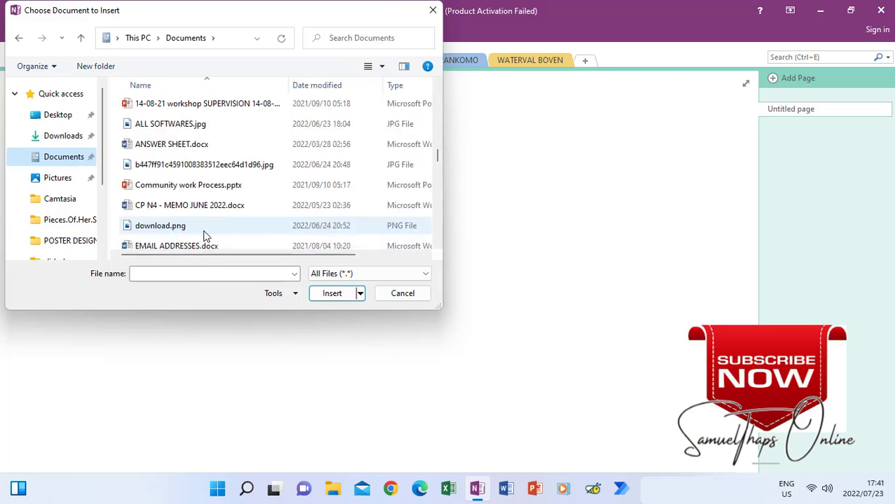
pyautogui.scroll(-1, 205, 236)
pyautogui.scroll(-15, 205, 236)
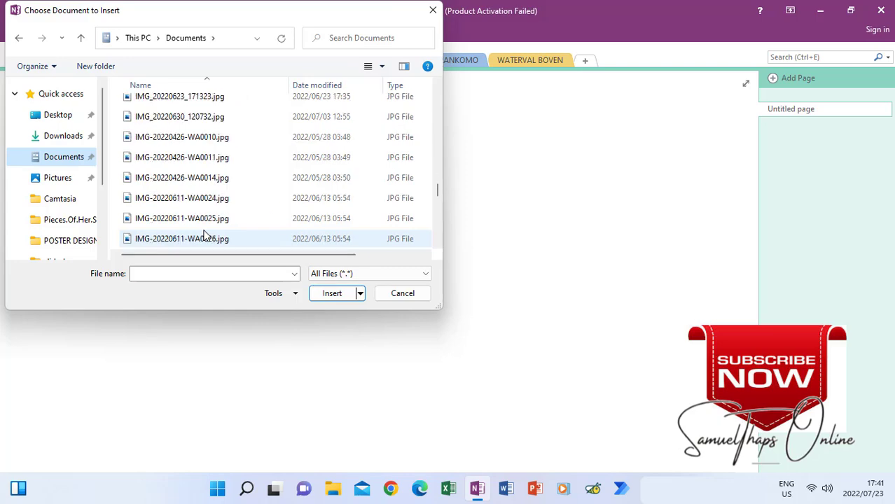
pyautogui.scroll(-3, 205, 236)
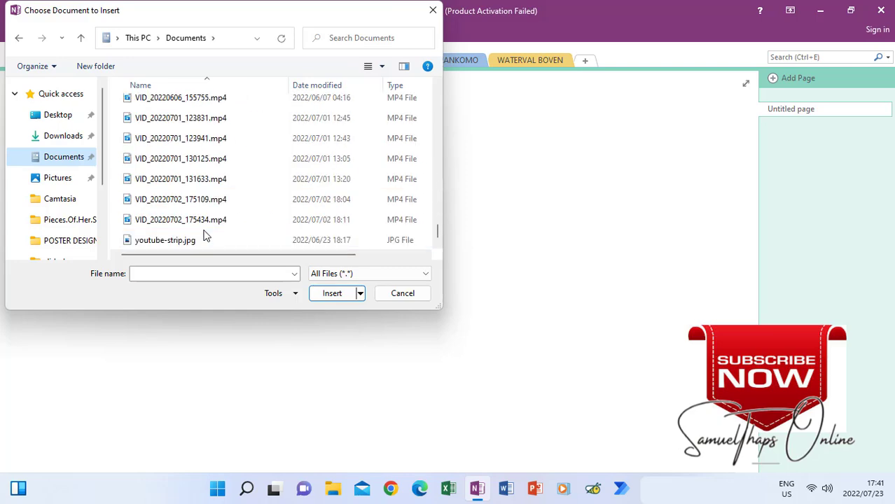
pyautogui.scroll(4, 213, 233)
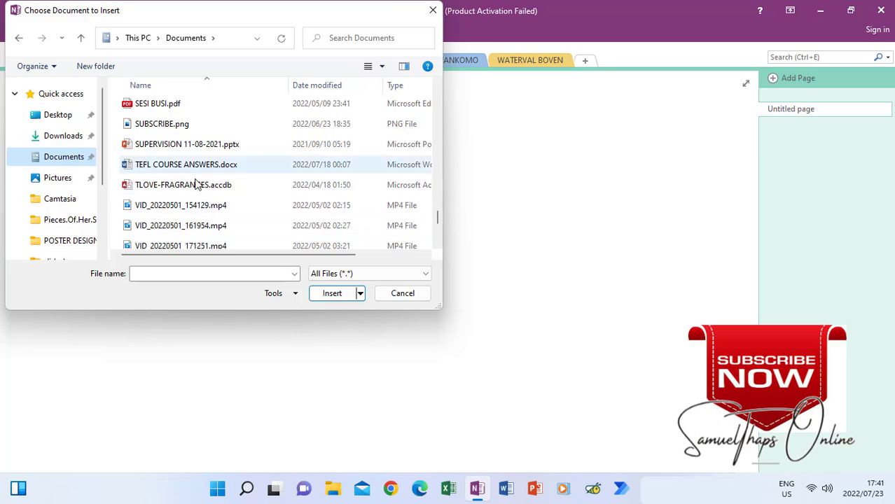
pyautogui.scroll(15, 301, 242)
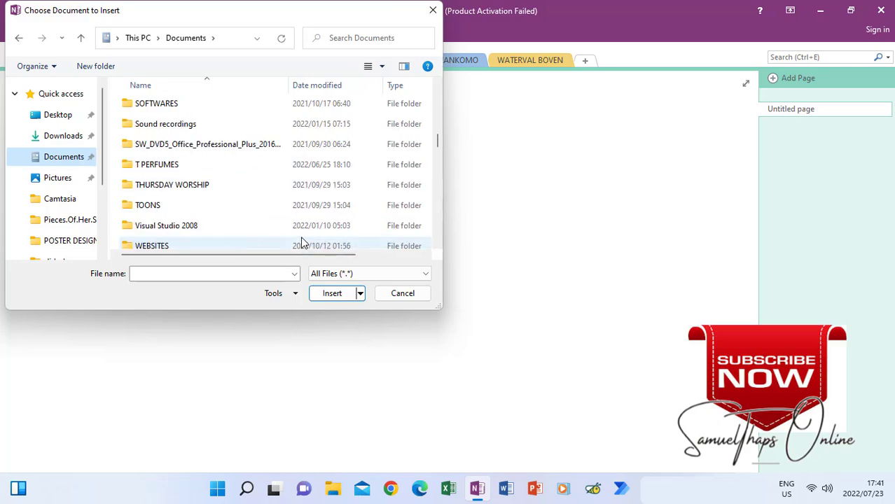
pyautogui.scroll(15, 301, 242)
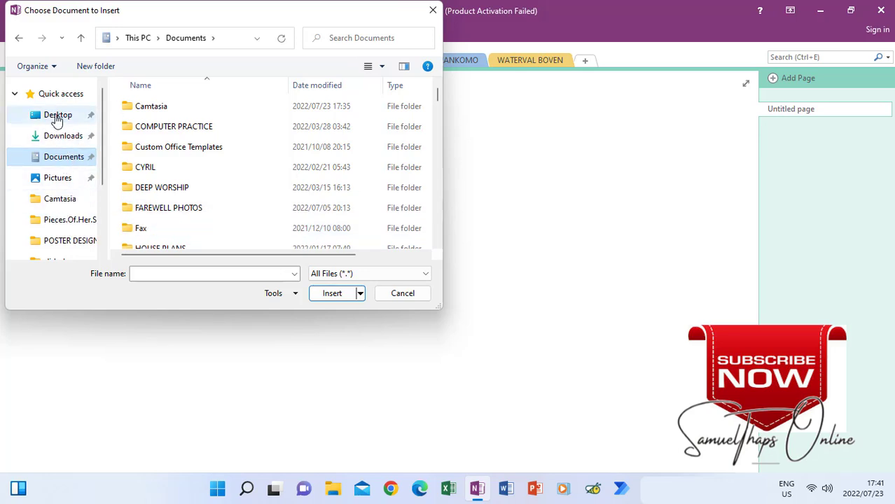
# Step: Insert convert.docx from the Desktop into the page
pyautogui.click(57, 120)
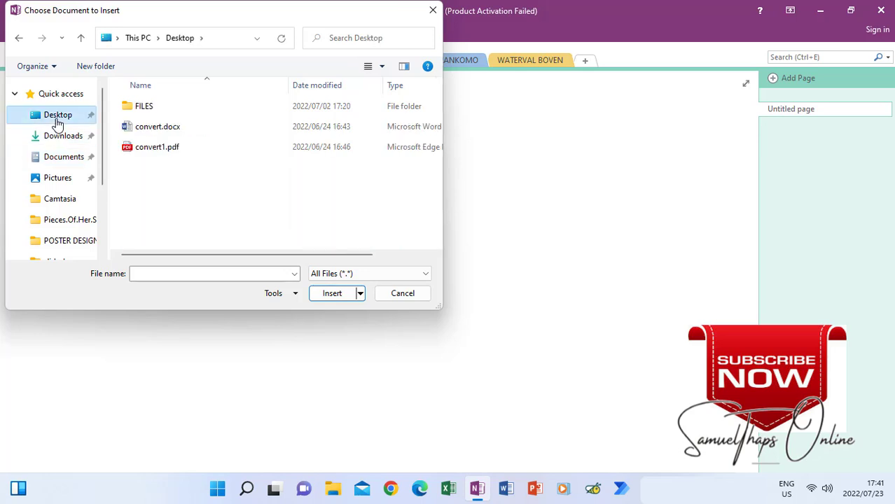
pyautogui.click(149, 130)
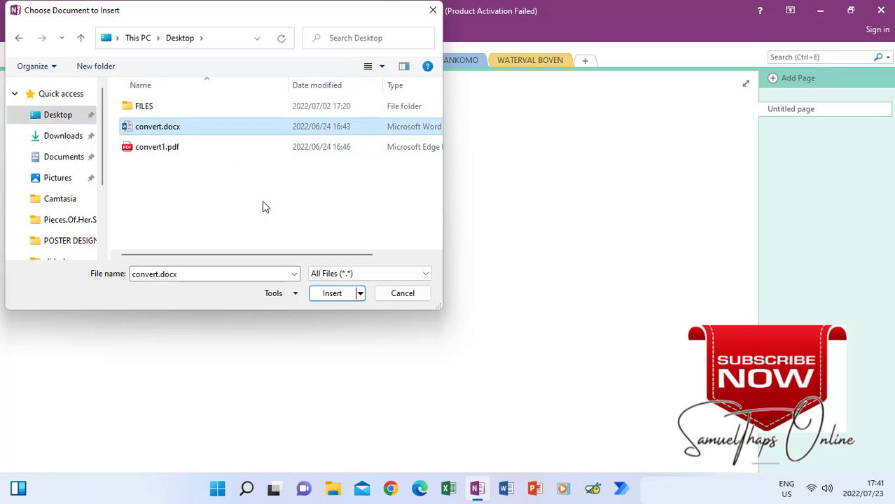
pyautogui.click(333, 293)
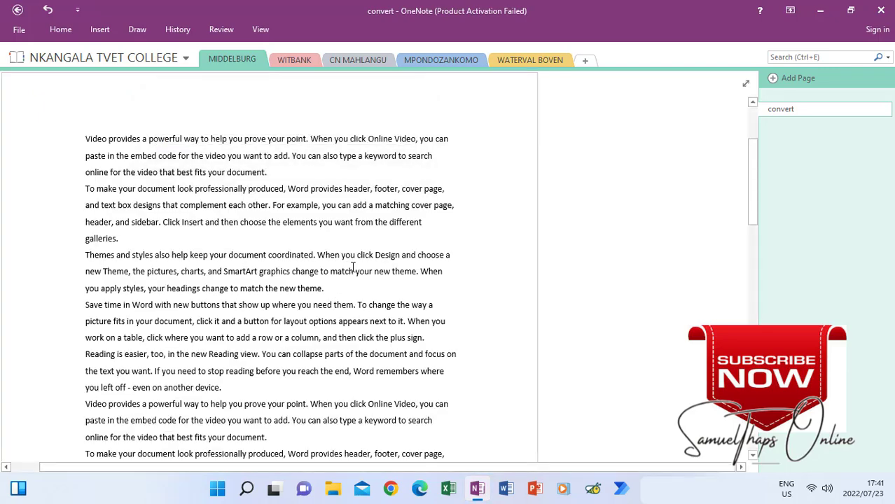
# Step: Move the convert.docx printout slightly right, below the attached convert file
pyautogui.scroll(-10, 314, 284)
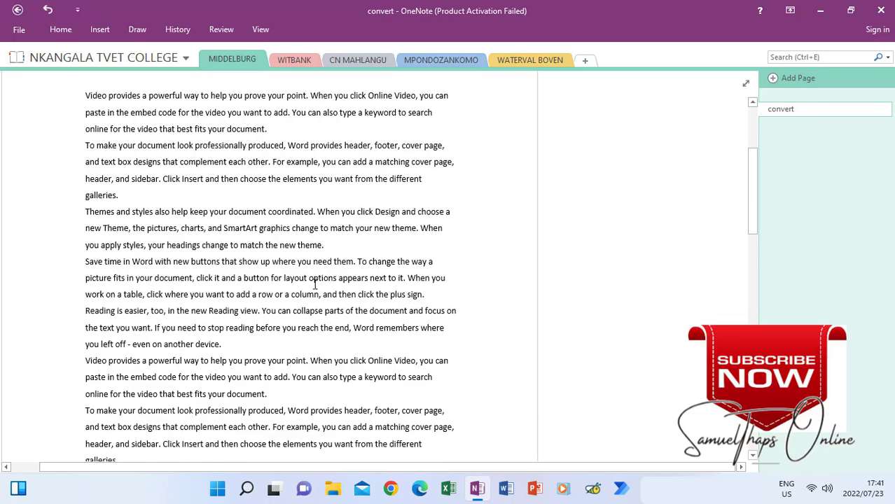
pyautogui.scroll(10, 314, 284)
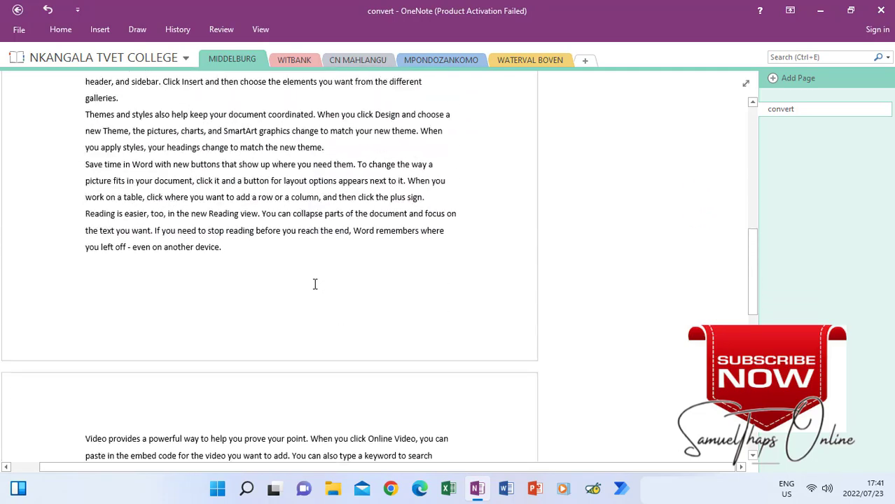
pyautogui.scroll(2, 314, 282)
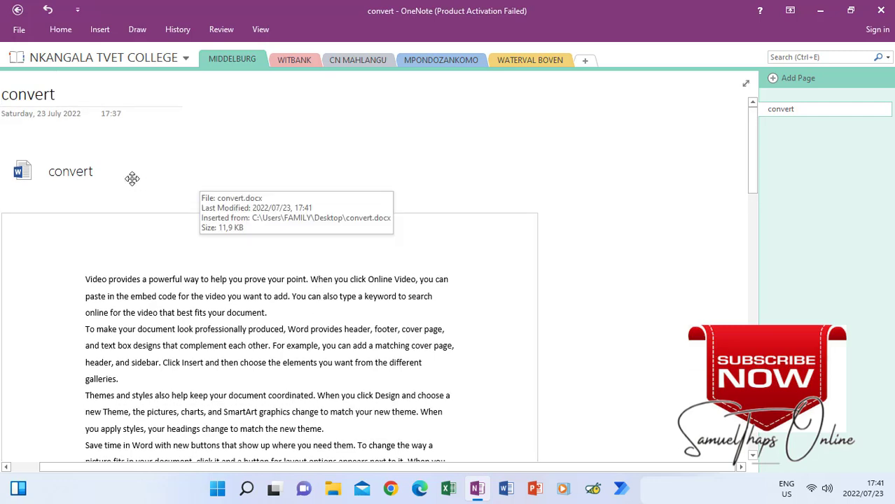
pyautogui.scroll(-4, 189, 258)
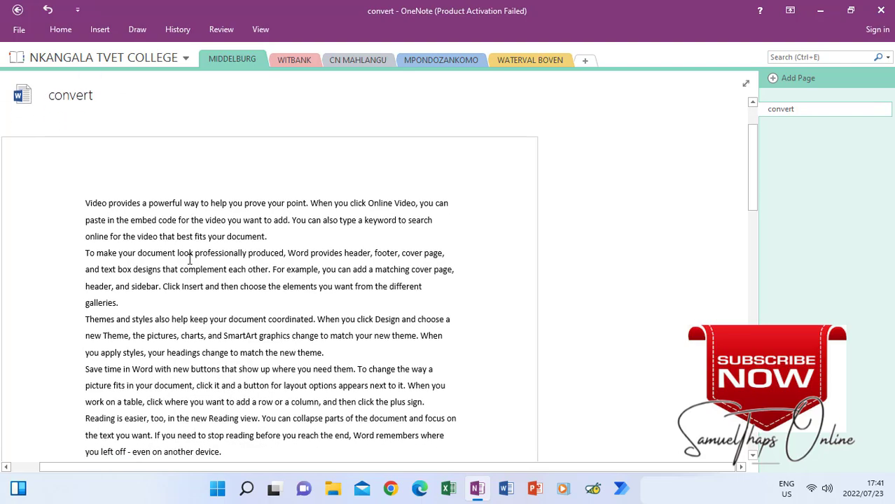
pyautogui.scroll(-6, 190, 257)
pyautogui.scroll(9, 189, 258)
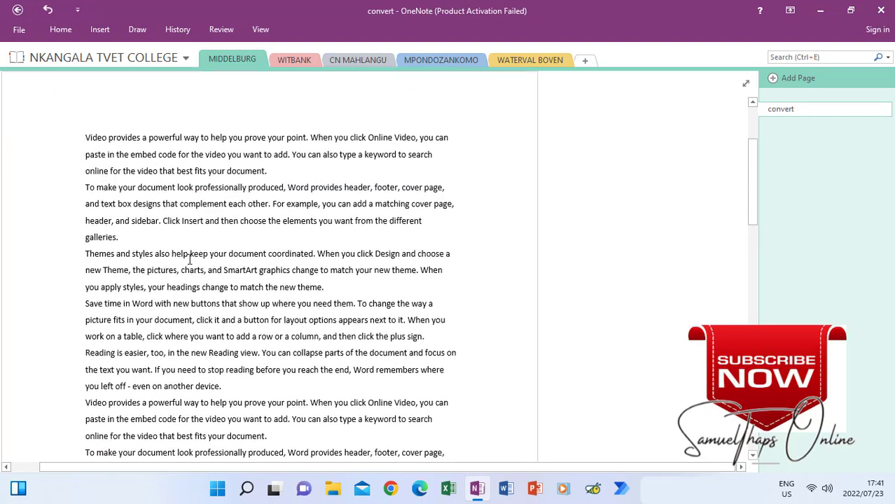
pyautogui.scroll(1, 190, 259)
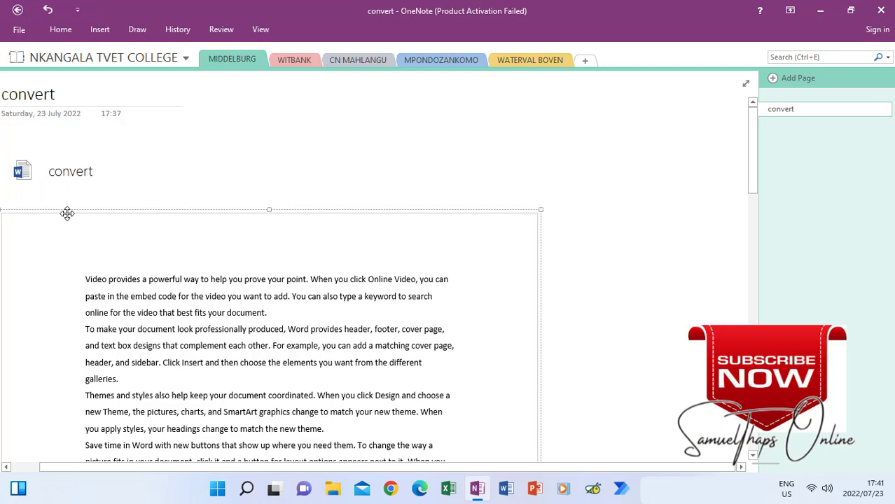
pyautogui.moveTo(65, 213); pyautogui.dragTo(73, 183)
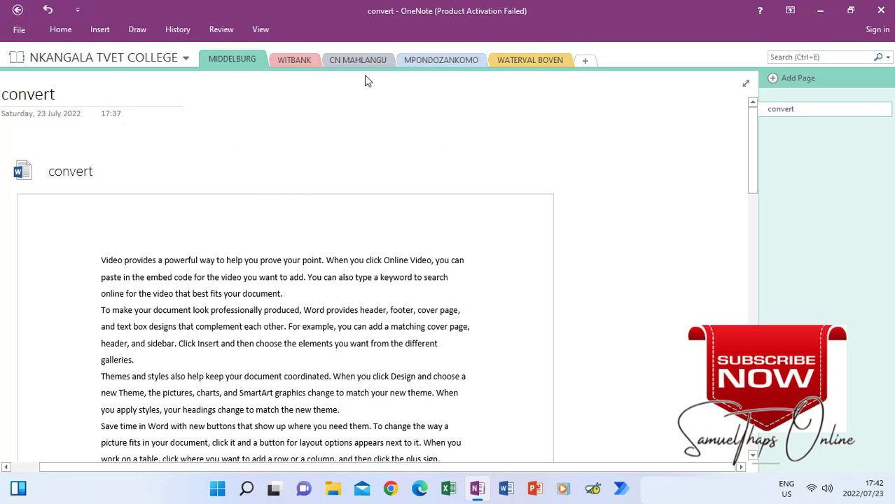
pyautogui.click(98, 30)
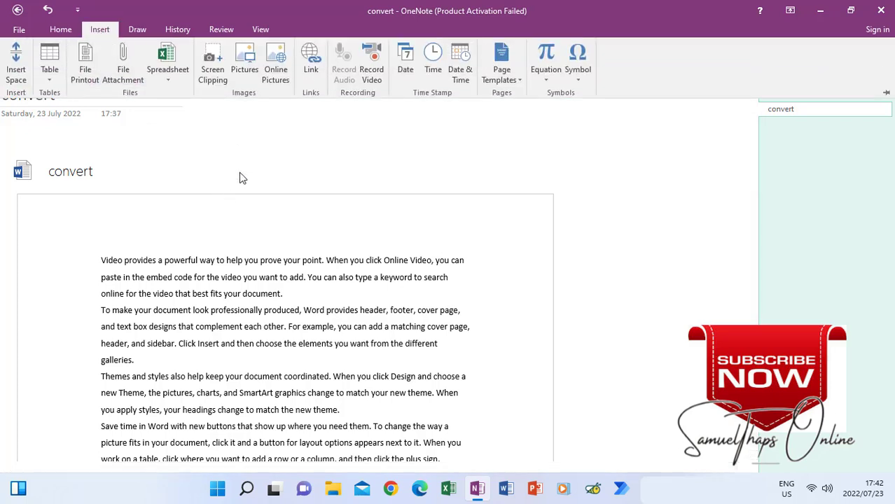
pyautogui.click(239, 153)
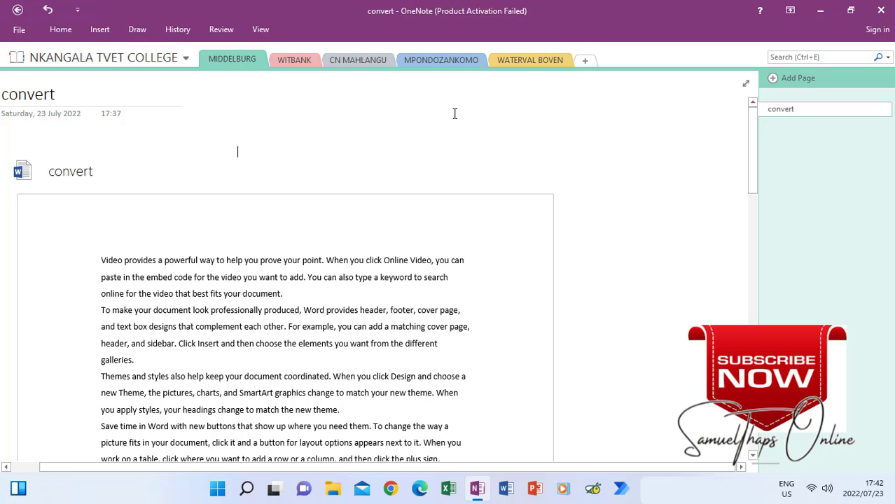
# Step: Create a section group next to the campus sections and name it CAMPUSES
pyautogui.rightClick(658, 57)
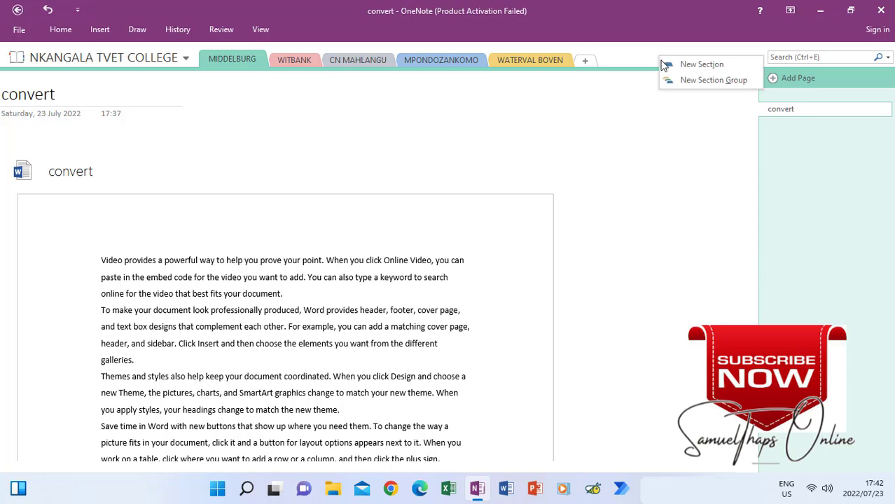
pyautogui.click(691, 80)
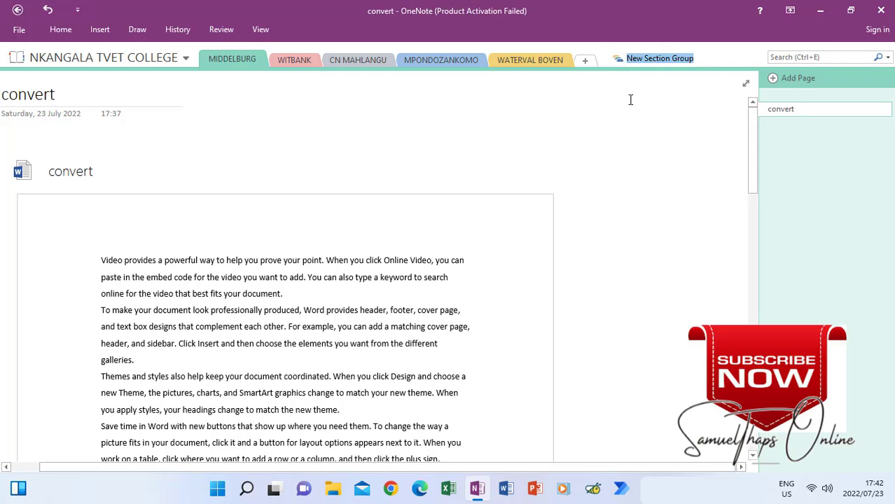
pyautogui.press('BackSpace')
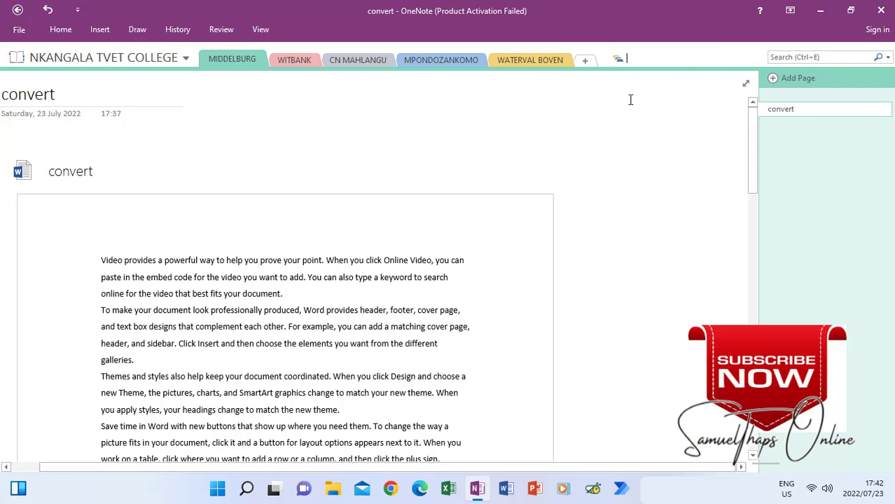
pyautogui.write('CAMPUSES')
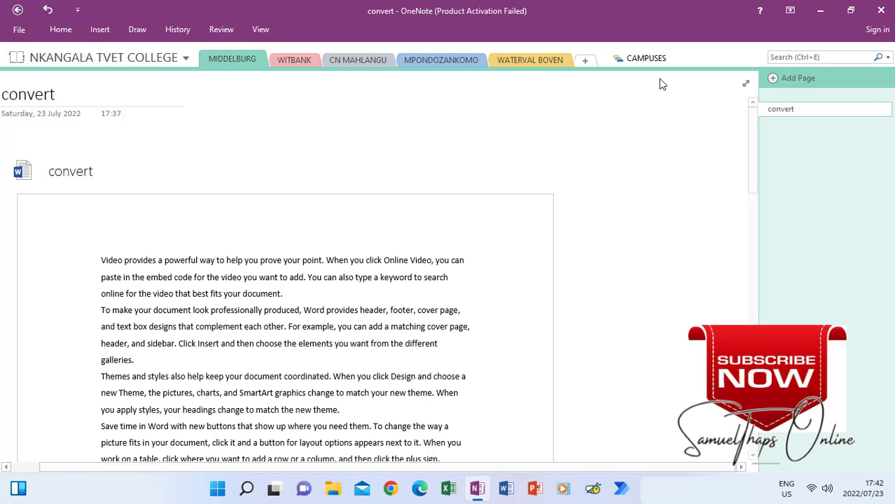
pyautogui.press('Return')
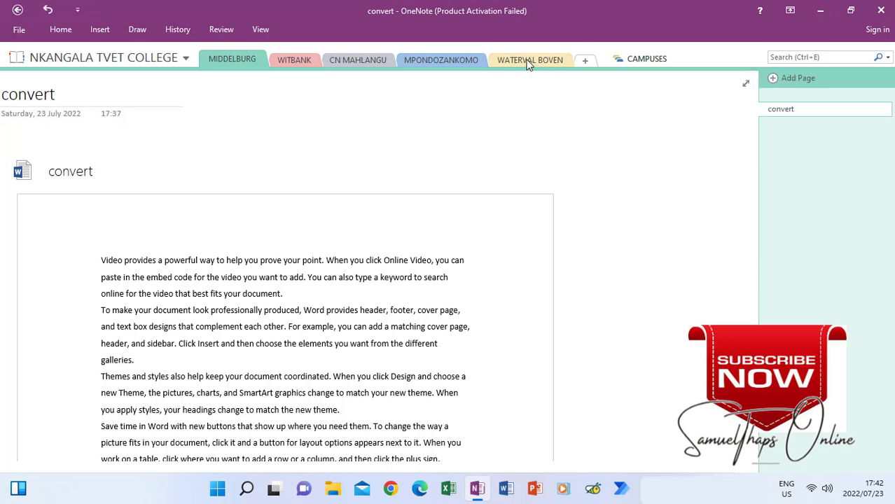
# Step: Drag WATERVAL BOVEN, MPONDOZANKOMO, CN MAHLANGU and WITBANK onto the CAMPUSES group, leaving MIDDELBURG outside
pyautogui.moveTo(529, 59); pyautogui.dragTo(645, 62)
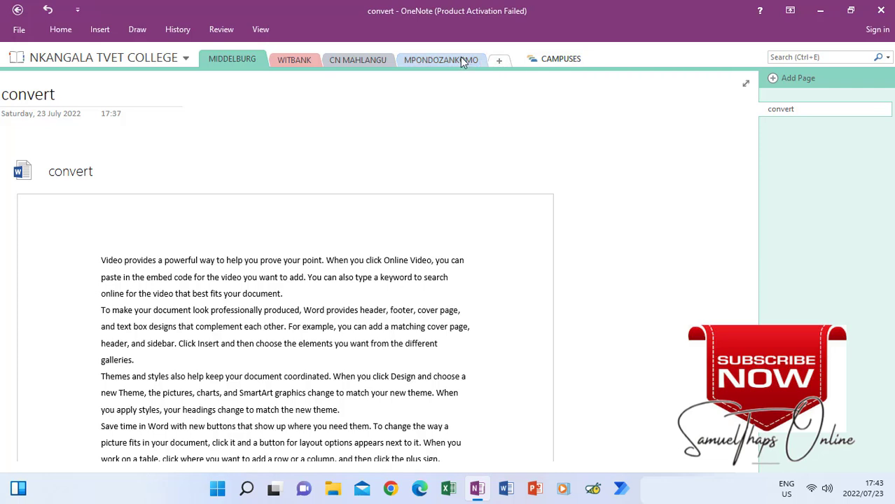
pyautogui.moveTo(464, 60); pyautogui.dragTo(553, 62)
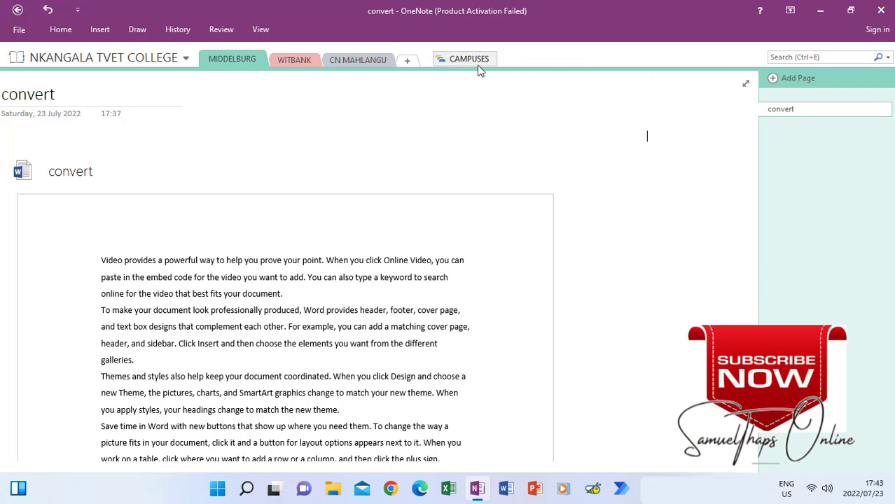
pyautogui.moveTo(364, 60); pyautogui.dragTo(464, 60)
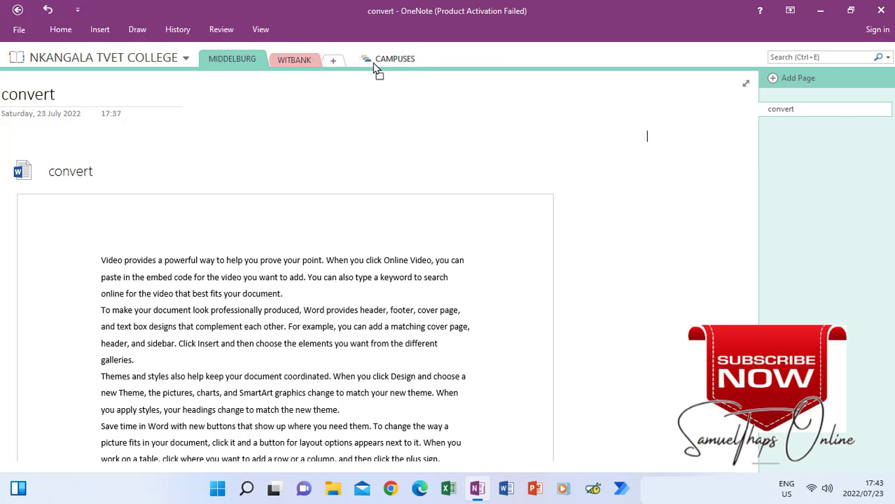
pyautogui.moveTo(394, 60); pyautogui.dragTo(394, 61)
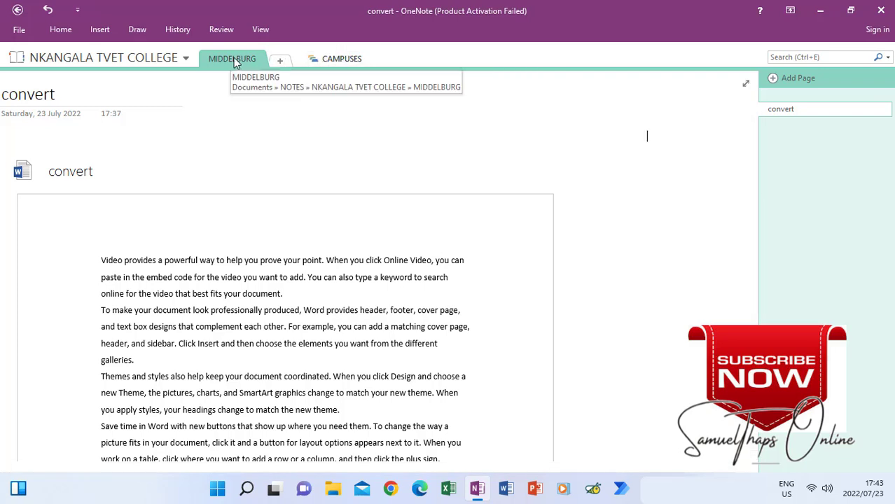
pyautogui.click(341, 60)
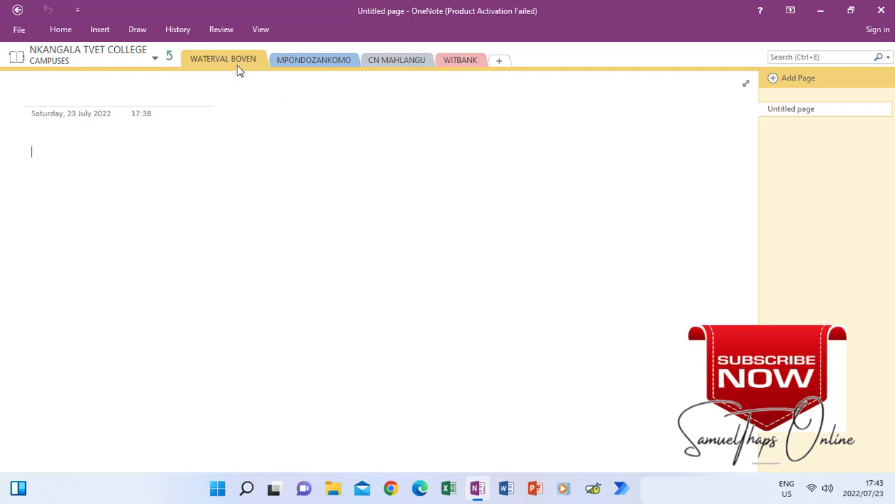
pyautogui.click(169, 55)
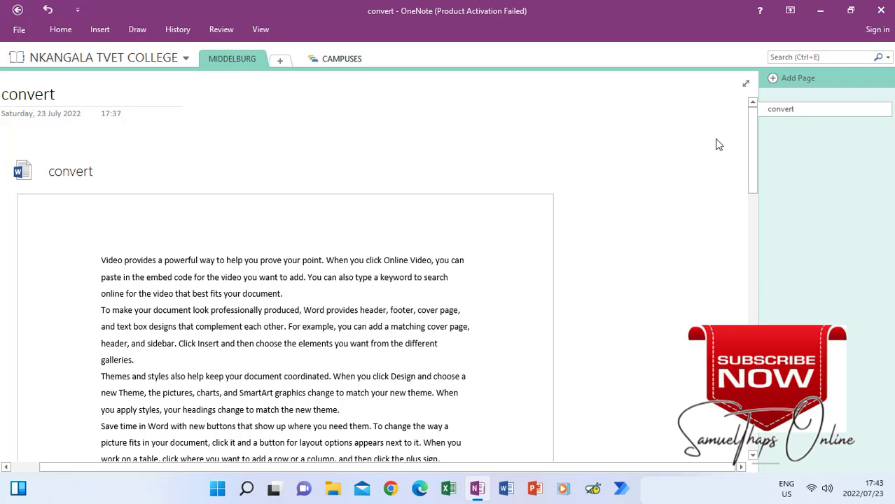
pyautogui.click(792, 110)
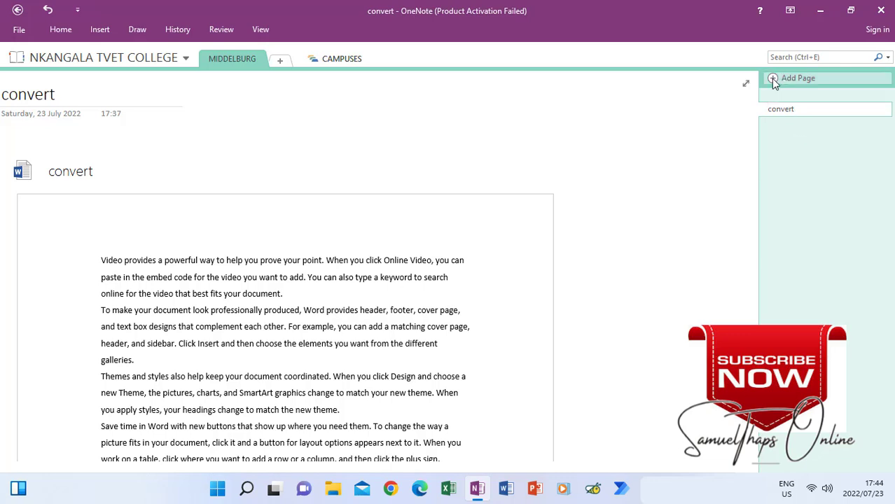
# Step: Add a page titled modify as a subpage of convert, then add another blank page
pyautogui.click(774, 79)
pyautogui.click(799, 130)
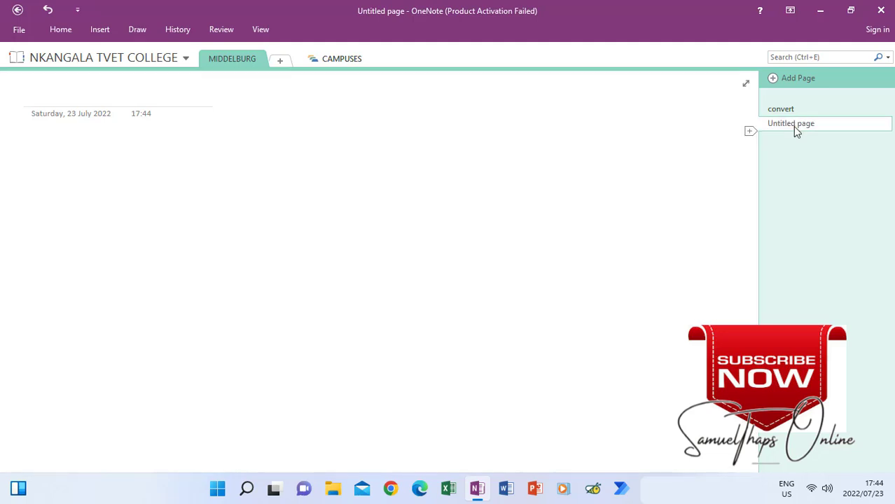
pyautogui.write('modi')
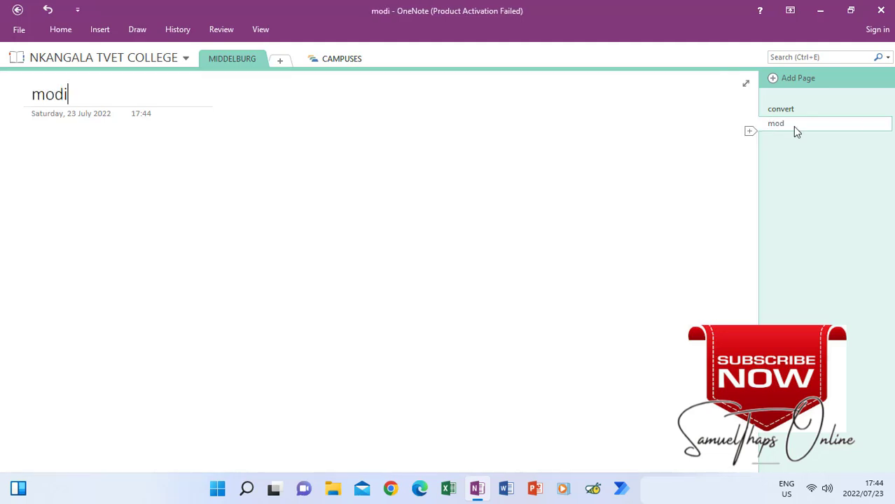
pyautogui.write('fy')
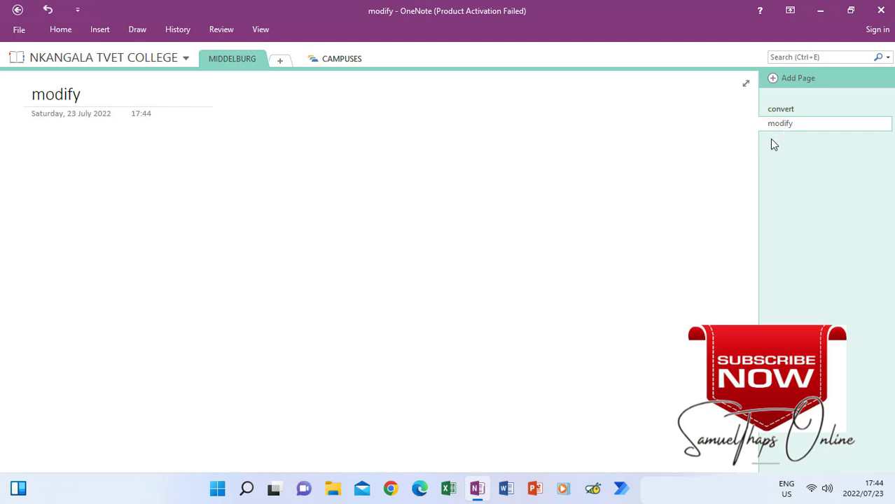
pyautogui.rightClick(778, 125)
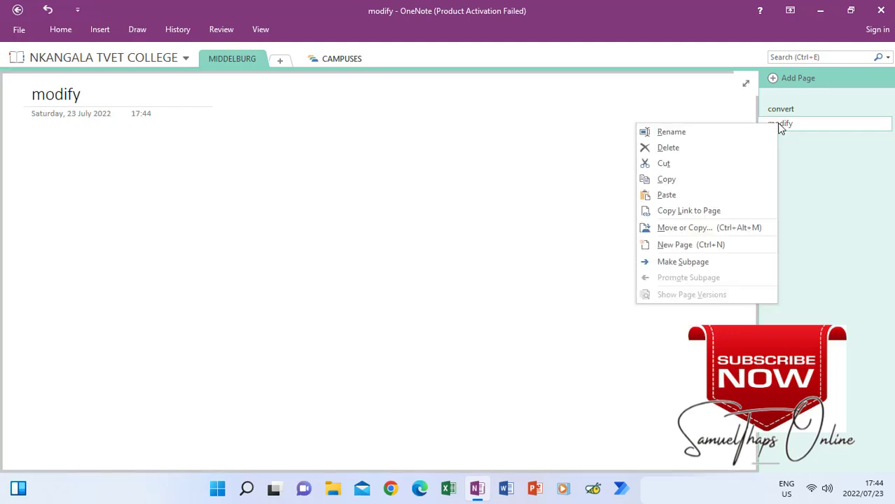
pyautogui.click(681, 263)
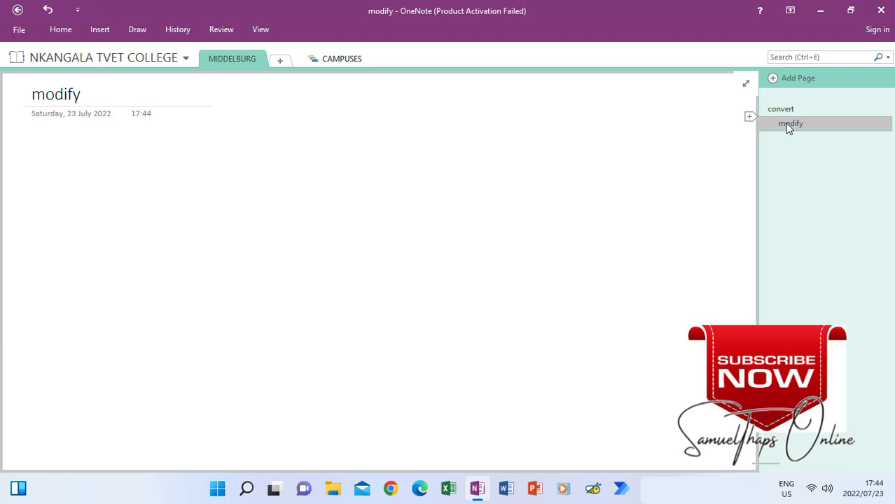
pyautogui.click(775, 80)
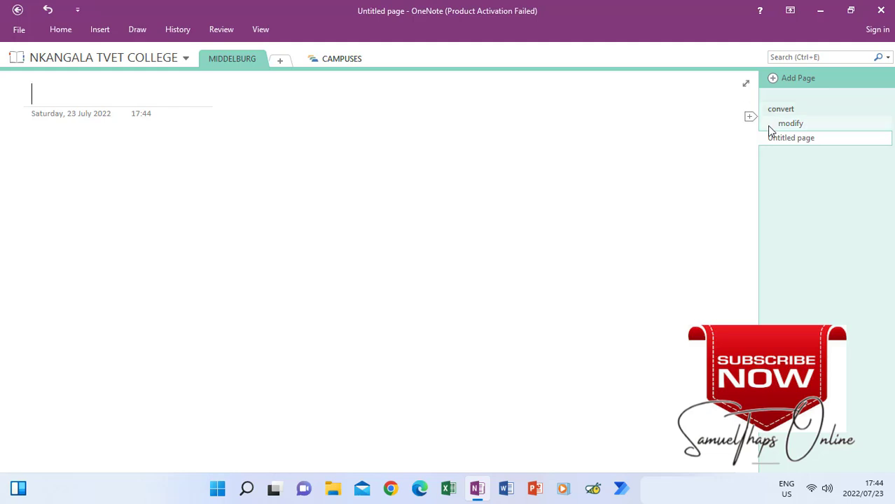
# Step: Title the untitled page NSFAS and add a new blank page after it
pyautogui.click(777, 142)
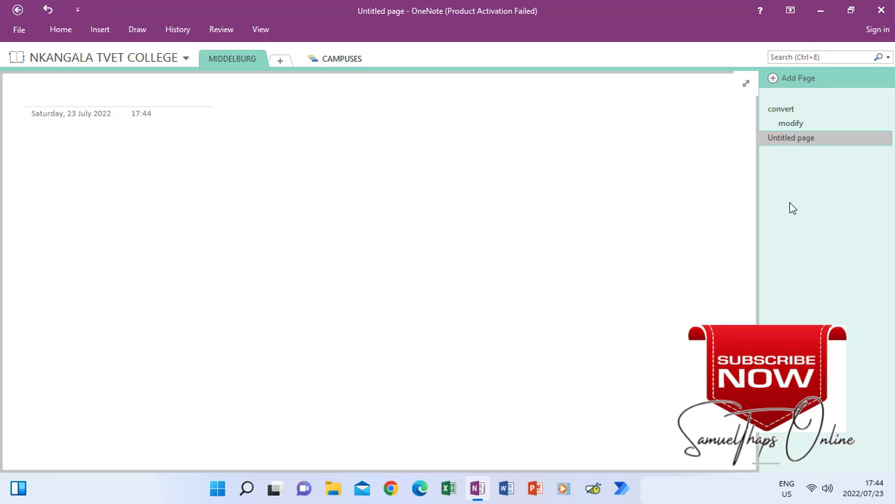
pyautogui.click(823, 145)
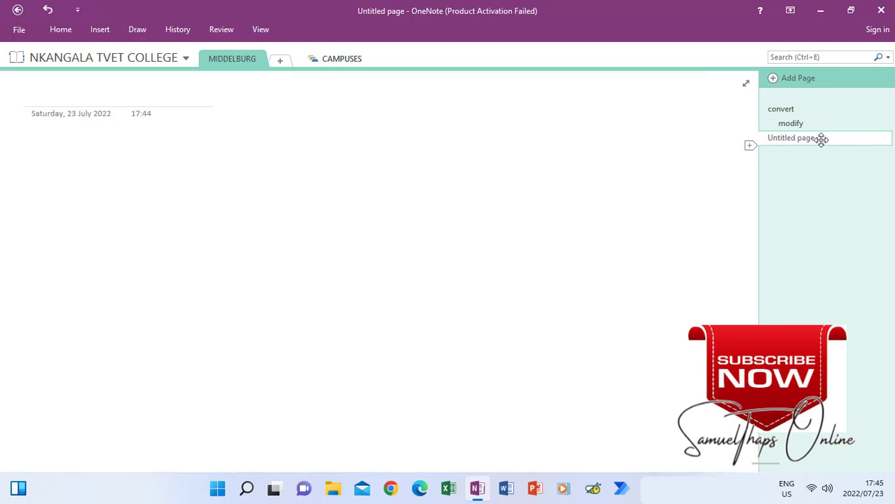
pyautogui.write('NS')
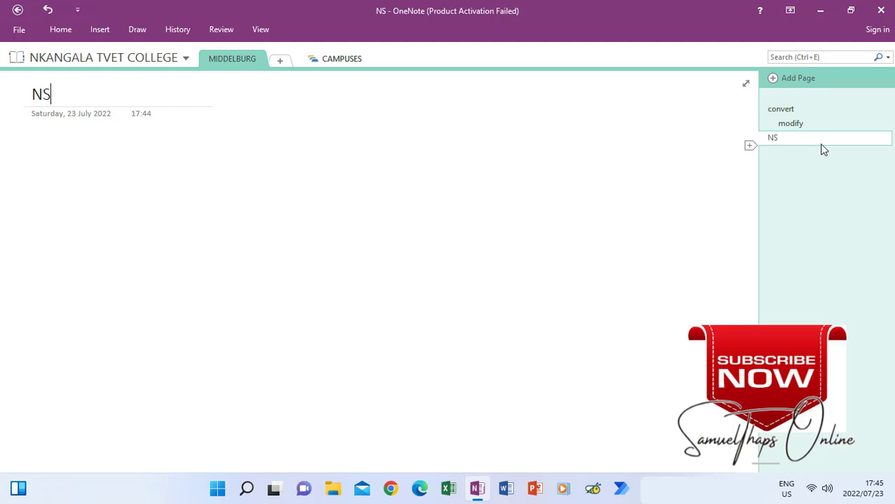
pyautogui.write('FAS')
pyautogui.press('Return')
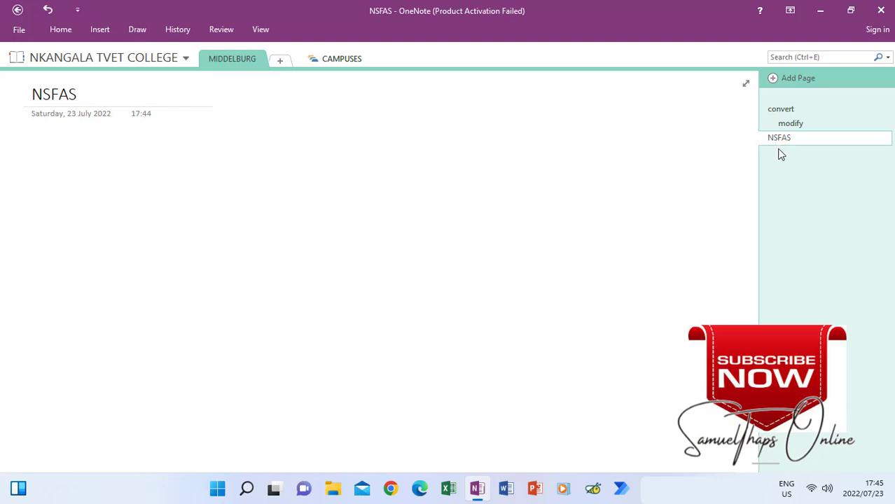
pyautogui.click(769, 80)
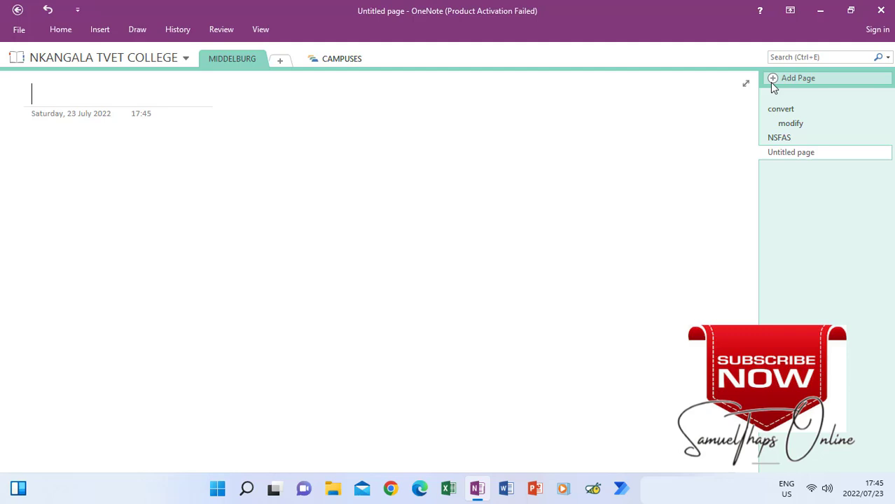
# Step: Title the newest page ACCOMODATION and make it a subpage of NSFAS
pyautogui.rightClick(785, 155)
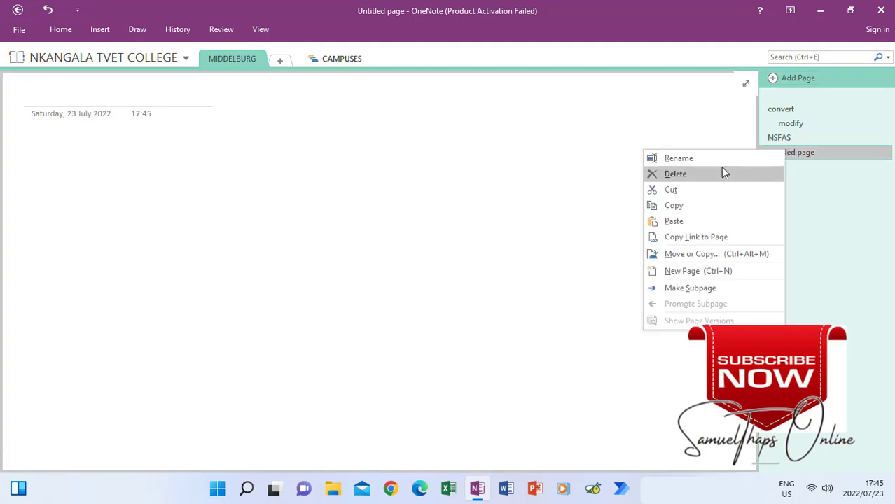
pyautogui.press('Escape')
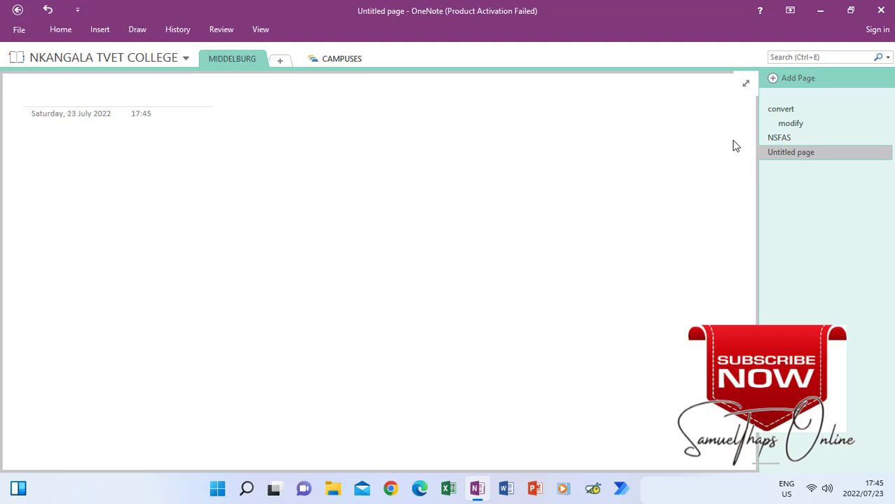
pyautogui.click(788, 154)
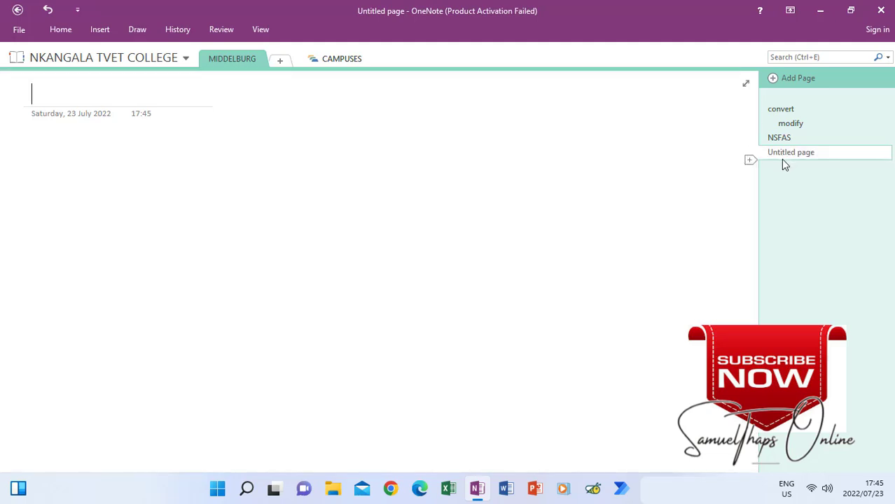
pyautogui.write('A')
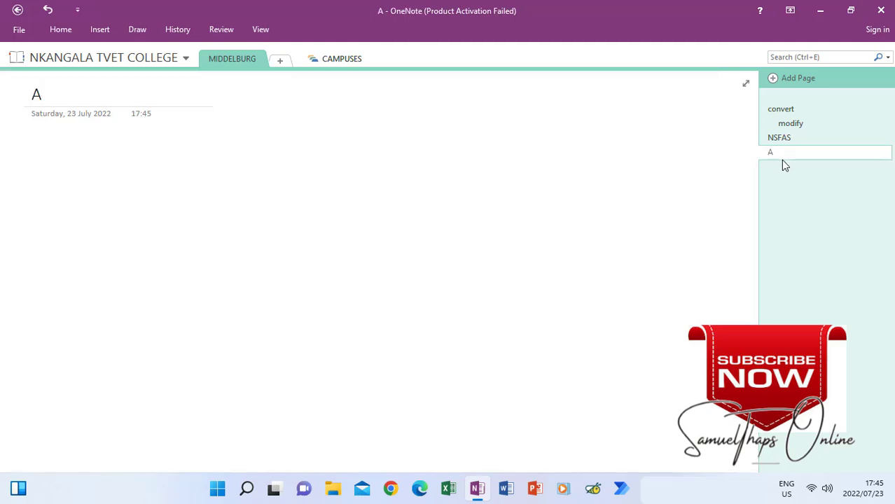
pyautogui.write('CCOMODATION')
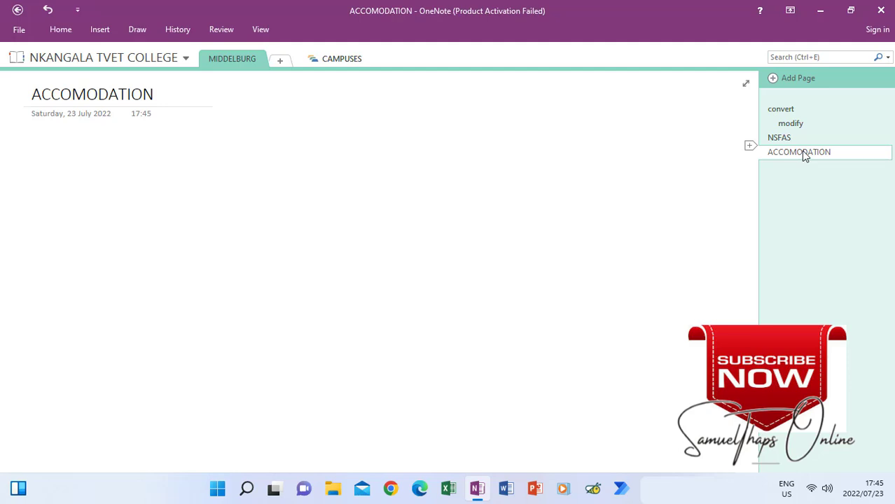
pyautogui.rightClick(801, 153)
pyautogui.click(704, 289)
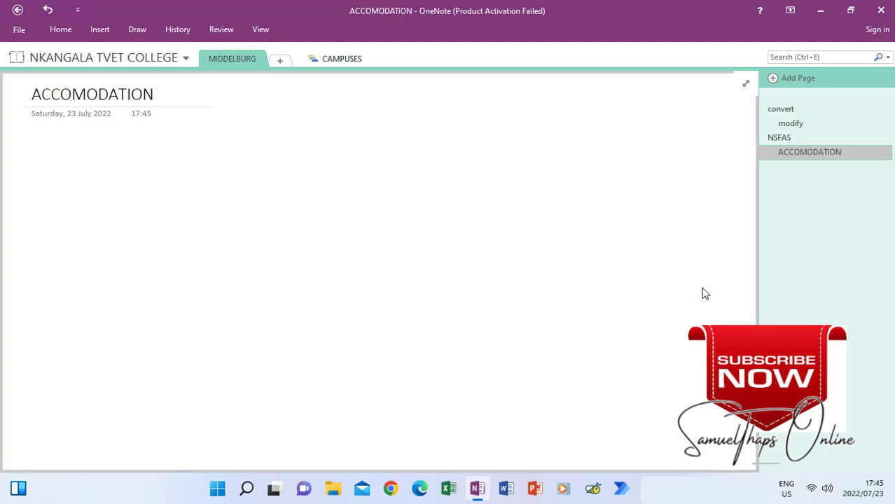
# Step: View the modify, NSFAS and ACCOMODATION pages to check the page hierarchy
pyautogui.click(780, 123)
pyautogui.click(777, 140)
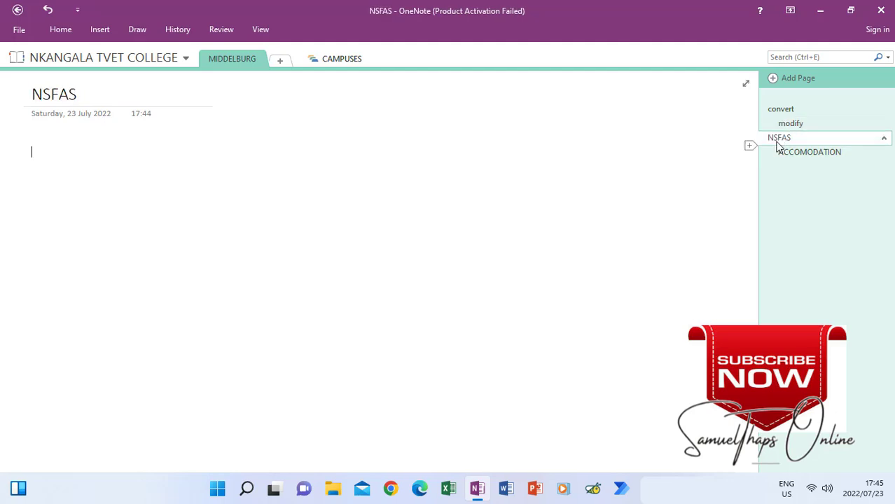
pyautogui.click(795, 151)
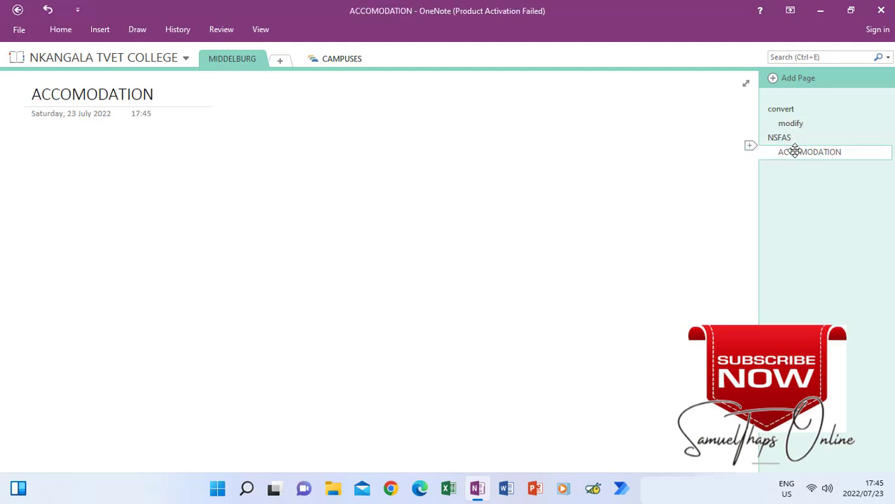
pyautogui.click(322, 60)
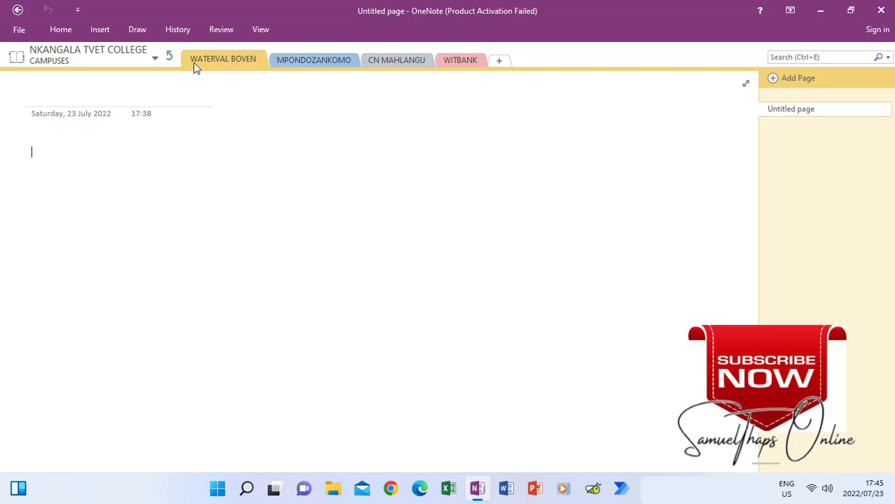
pyautogui.click(170, 60)
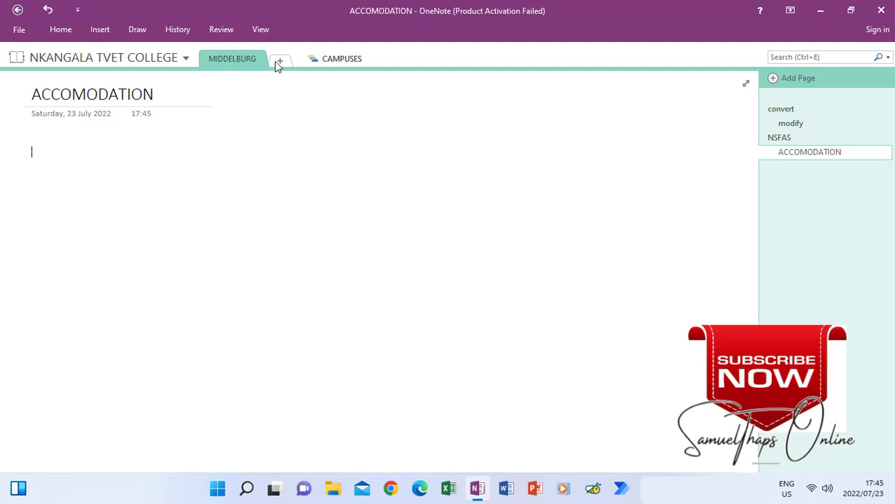
pyautogui.click(331, 61)
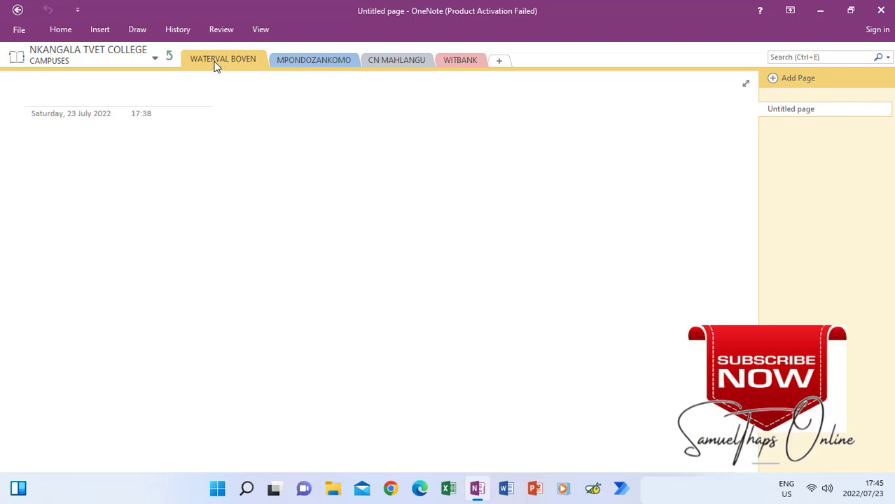
pyautogui.click(168, 56)
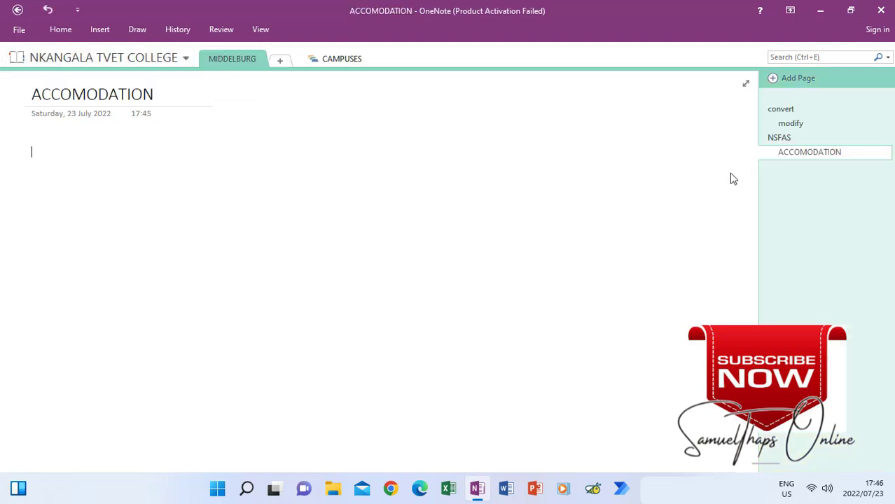
pyautogui.click(779, 112)
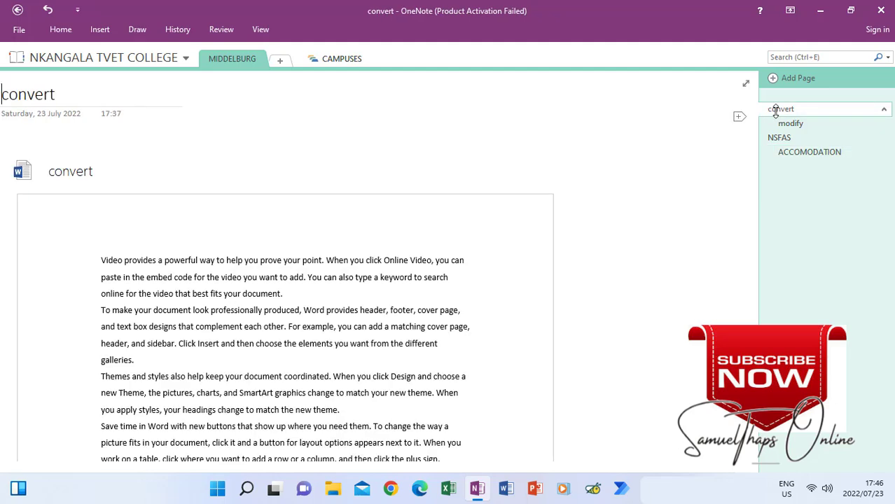
pyautogui.click(784, 128)
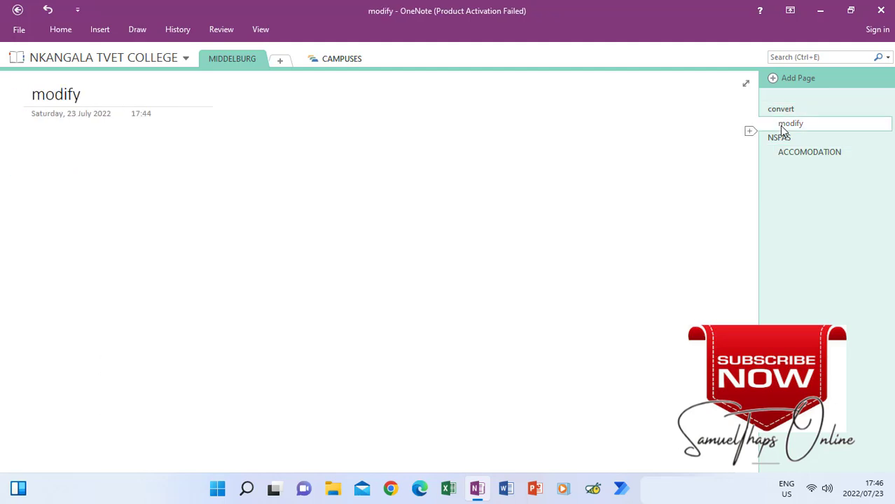
pyautogui.click(780, 138)
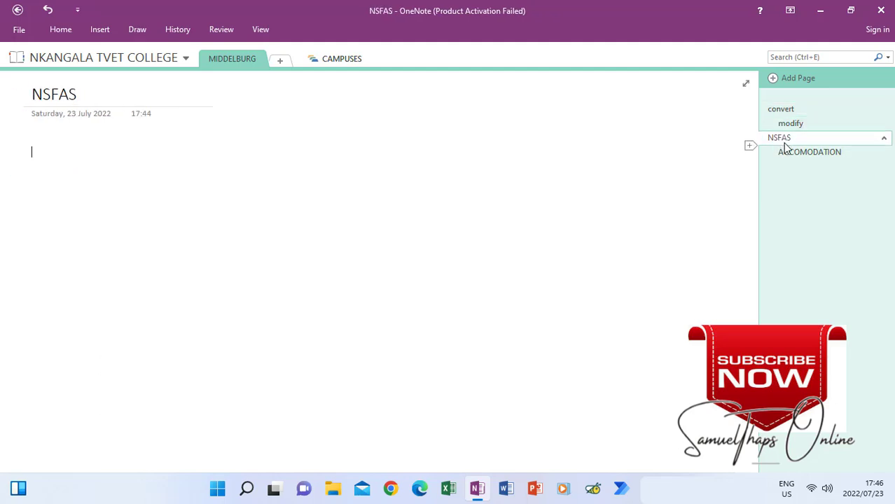
pyautogui.click(794, 152)
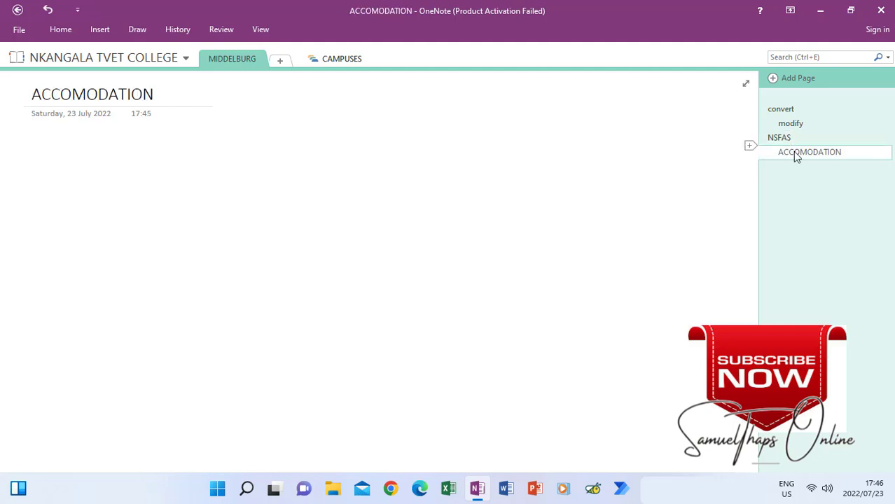